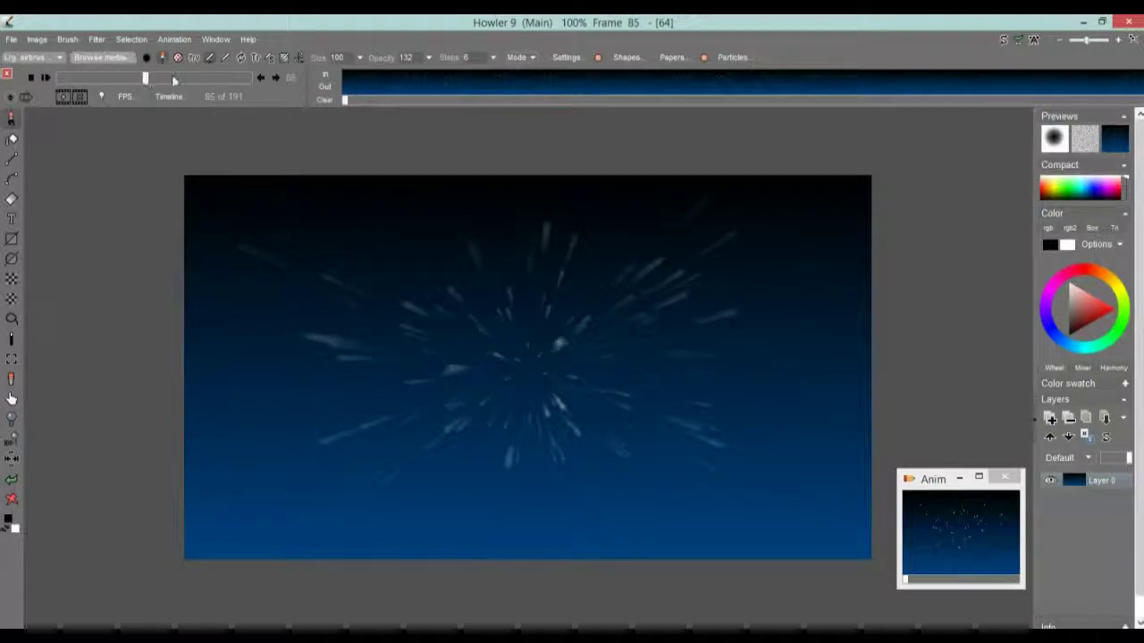
- Rewind the animation to frame 0 and add a wide text box over the upper canvas reading "Project Dogwaffle"
left_click_drag(145, 79, 57, 78)
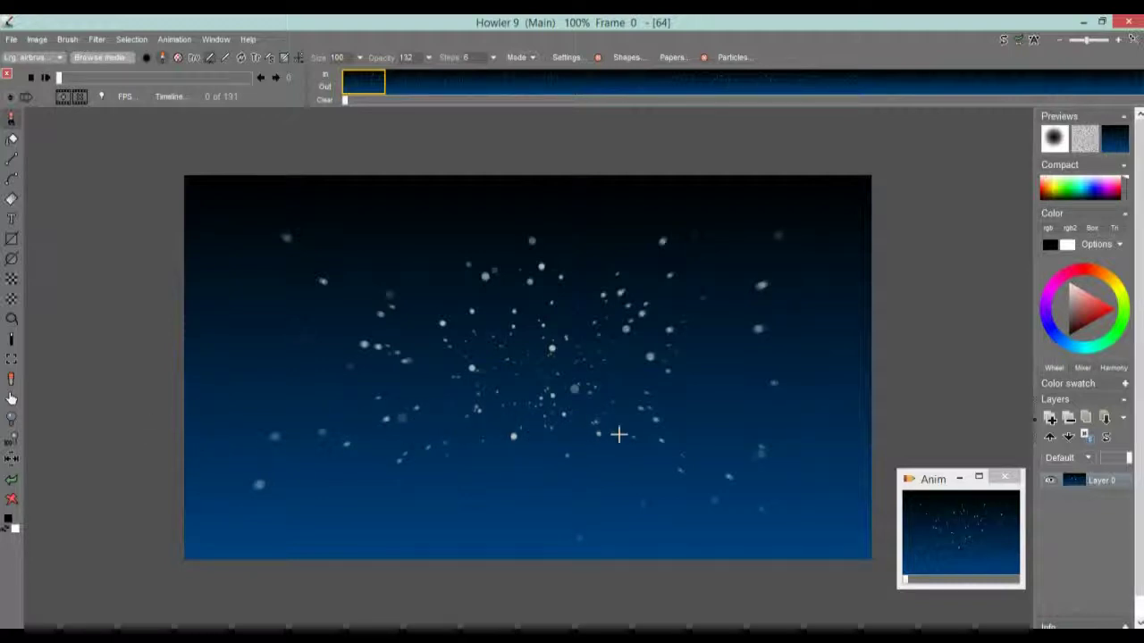
mouse_move(70, 83)
left_mouse_down()
mouse_move(98, 82)
mouse_move(65, 82)
left_mouse_up()
left_click(12, 219)
left_click(255, 249)
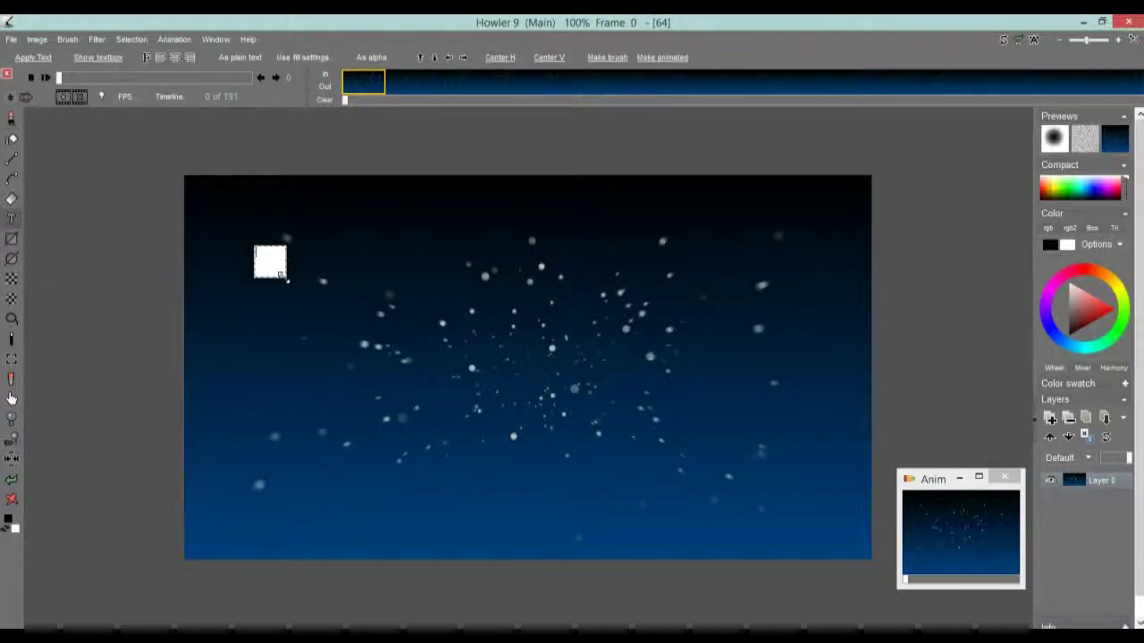
left_click_drag(279, 276, 646, 408)
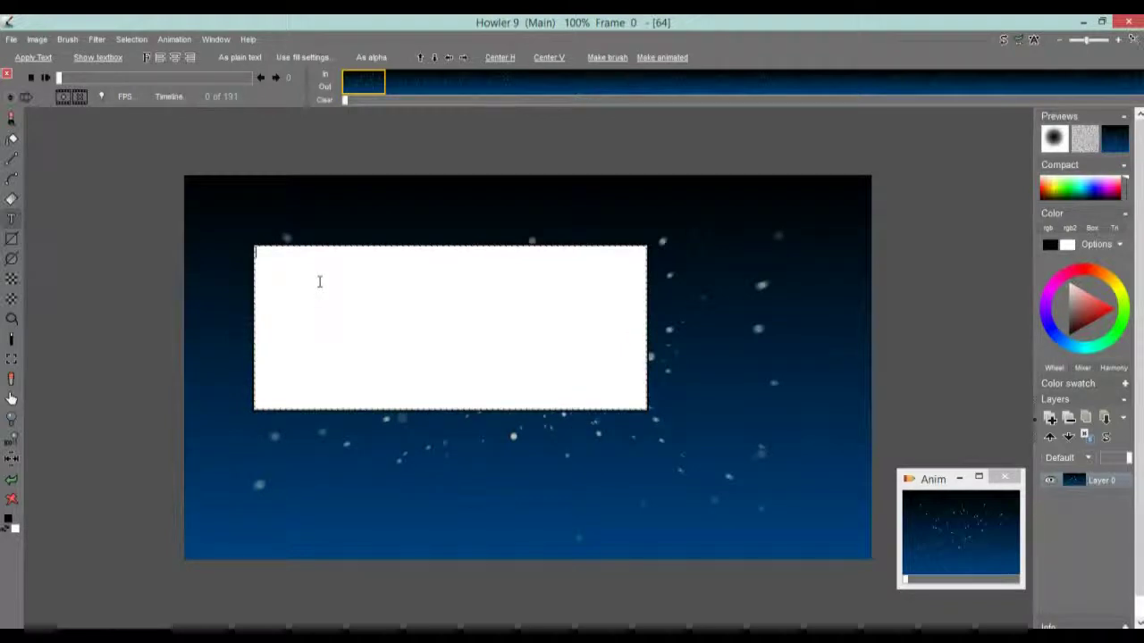
type("Project Dogwaffle")
- Select all the title text and set its font size to 47
key("ctrl+a")
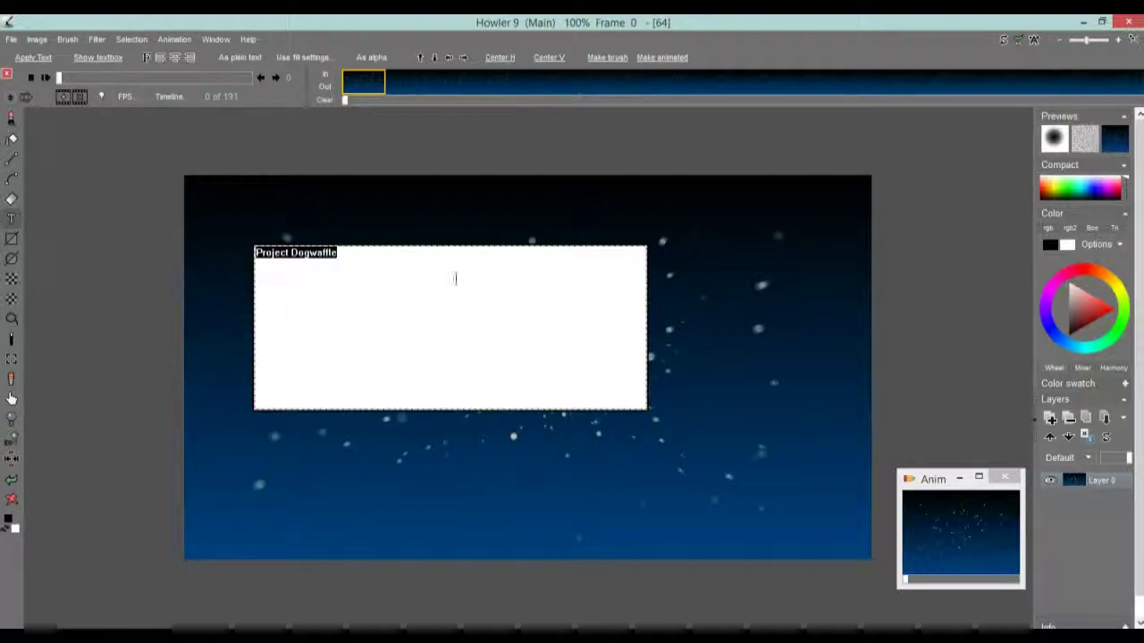
left_click(148, 58)
left_click_drag(305, 90, 637, 154)
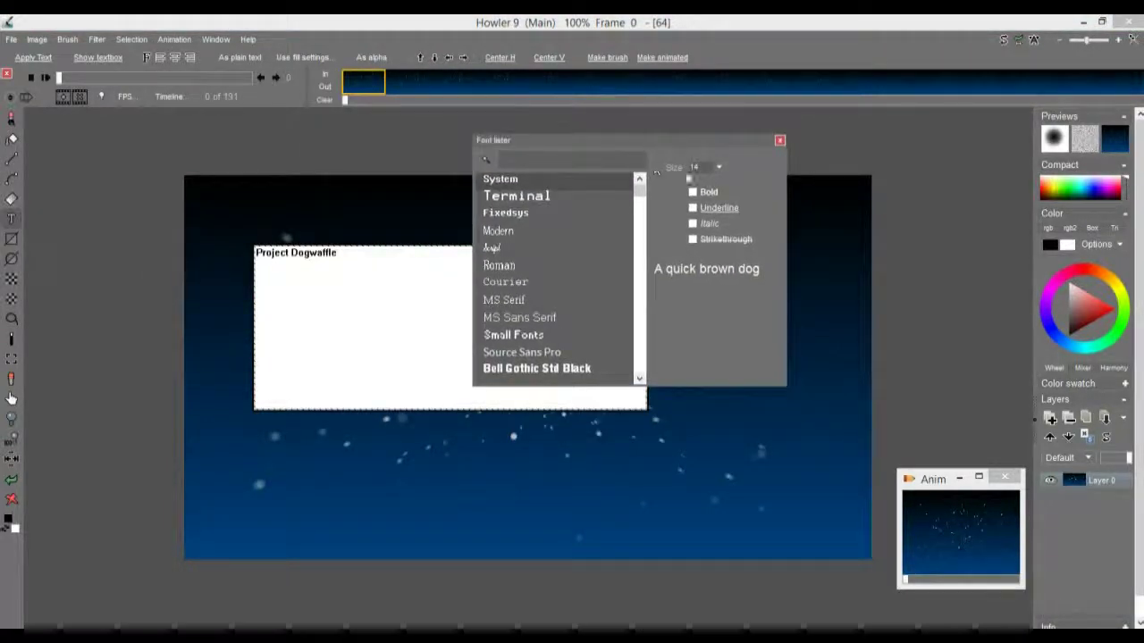
left_click_drag(693, 184, 669, 187)
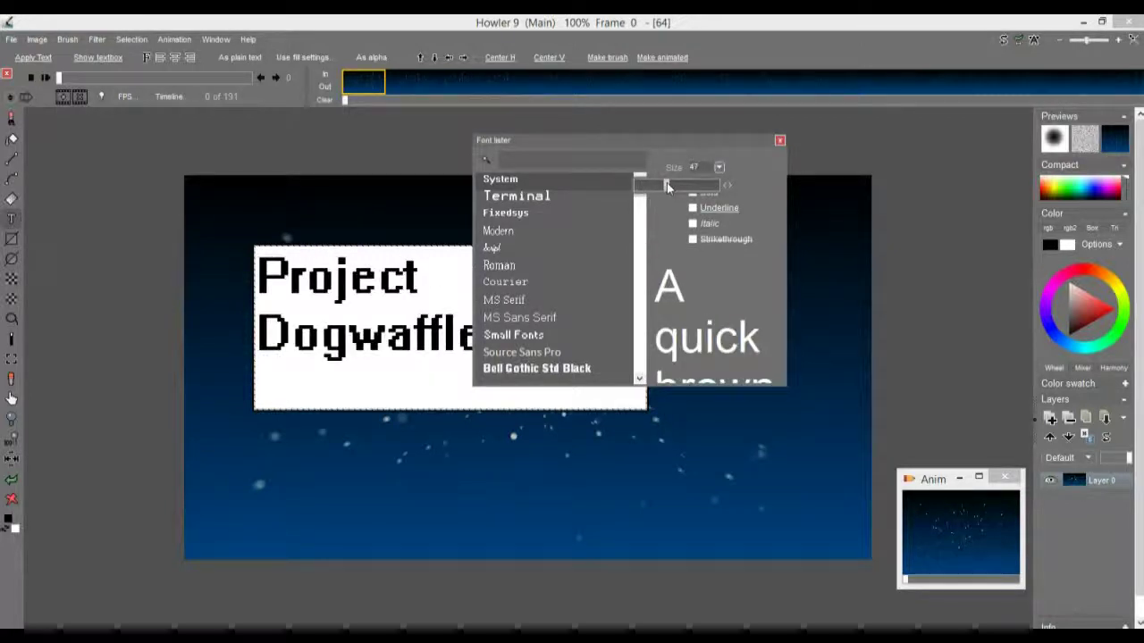
- Try several typefaces on the title and settle on Bell Gothic Std Black
left_click_drag(628, 152, 805, 163)
left_click(715, 207)
left_click(697, 228)
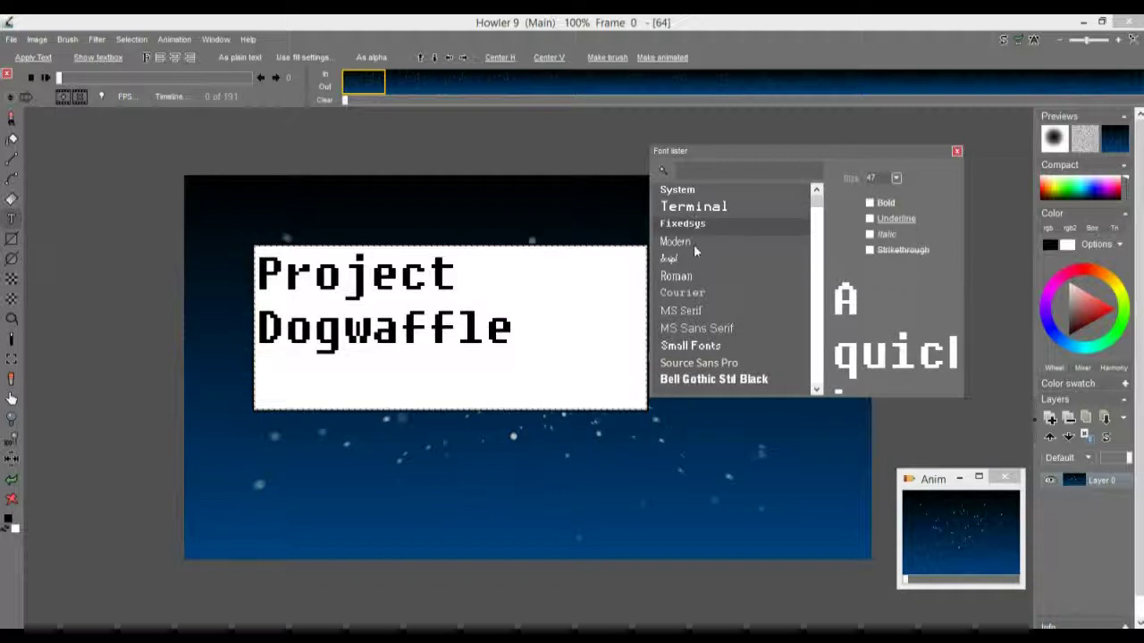
left_click(695, 242)
left_click(688, 311)
left_click(690, 329)
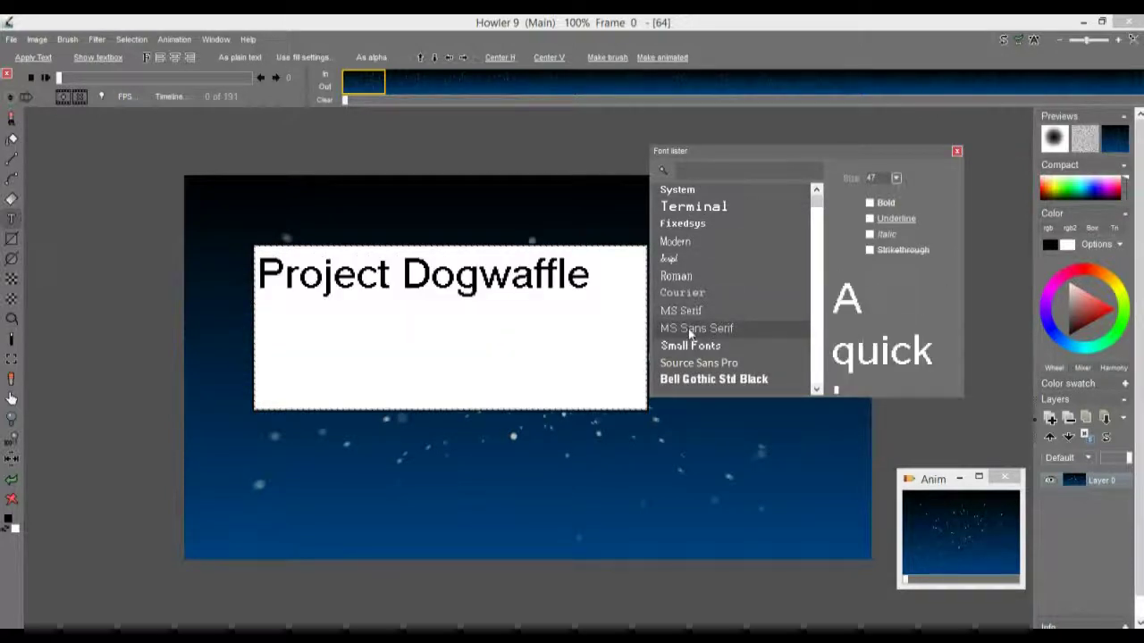
left_click(694, 364)
left_click(696, 379)
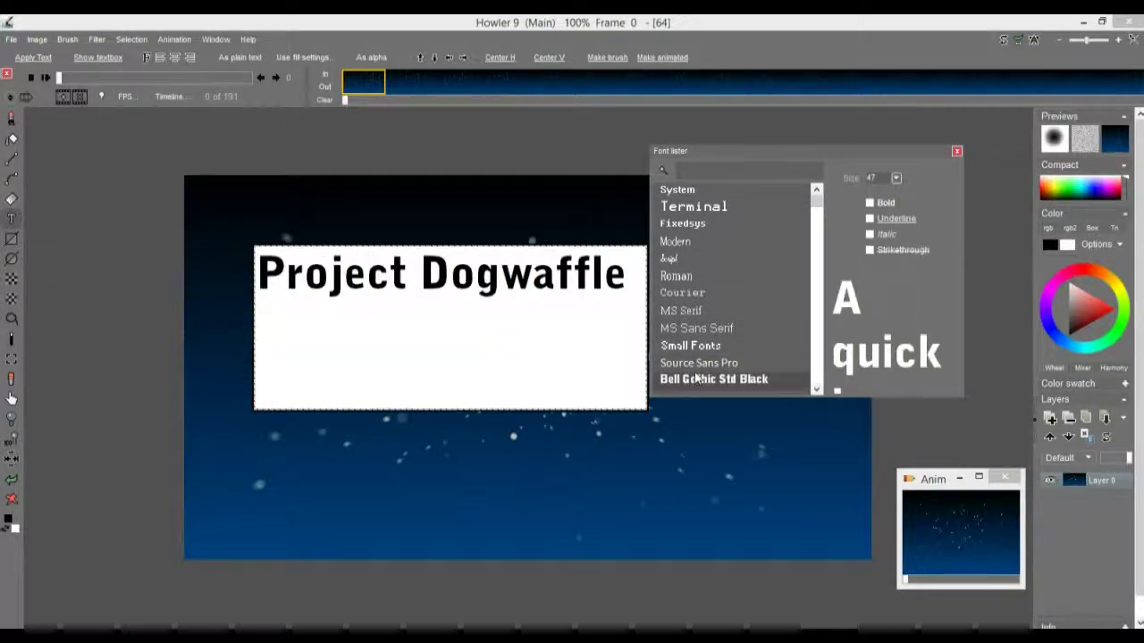
- Fine-tune the title's font size and style it bold and italic without underline
left_click(896, 178)
left_click_drag(893, 196, 845, 205)
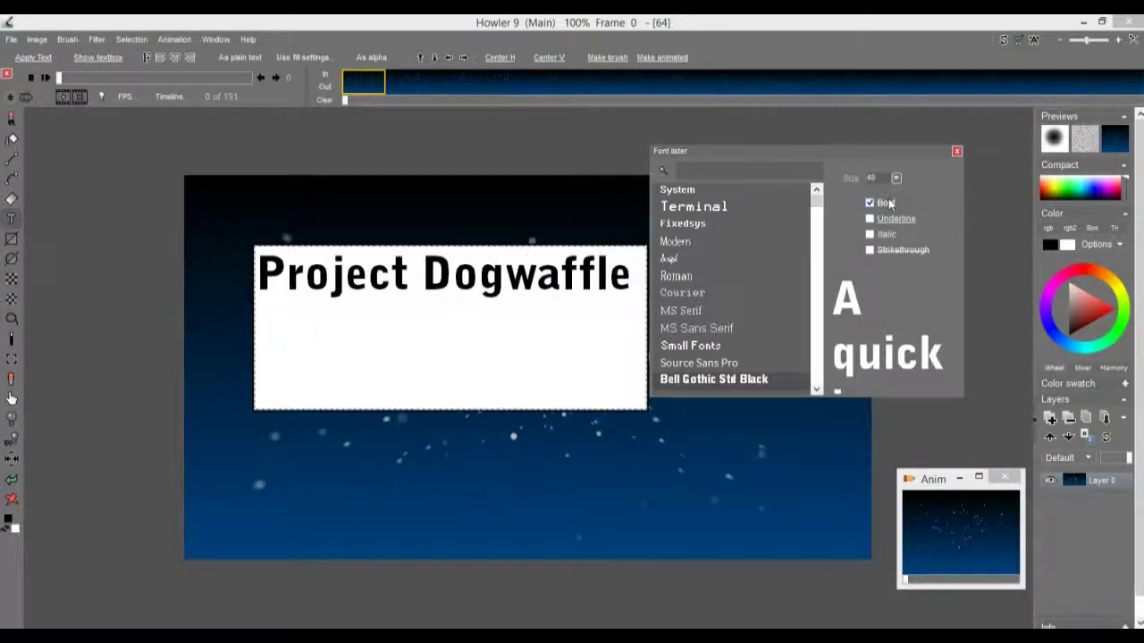
left_click(870, 219)
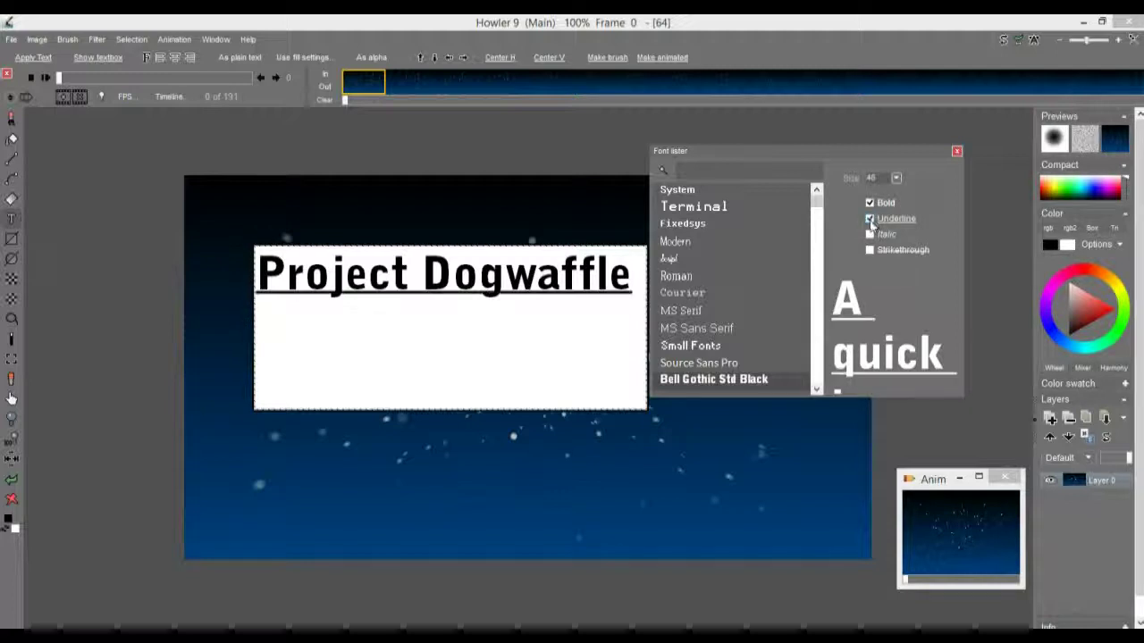
left_click(870, 219)
left_click(870, 234)
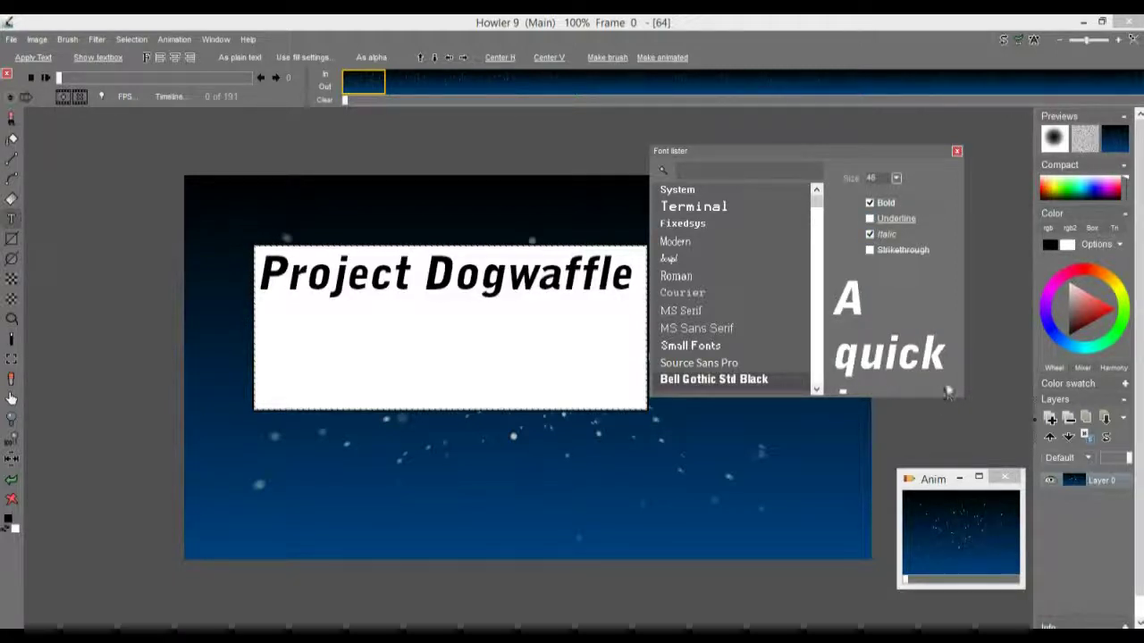
left_click(956, 152)
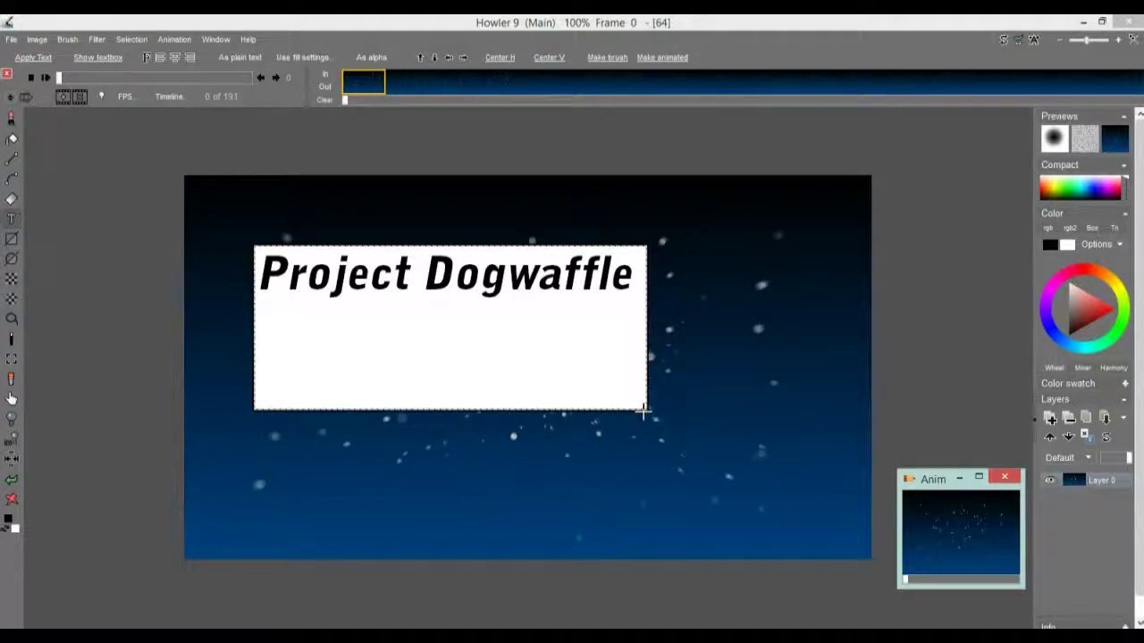
- Shrink the text box to fit the single title line and turn the text into a yellow brush
left_click_drag(644, 407, 639, 302)
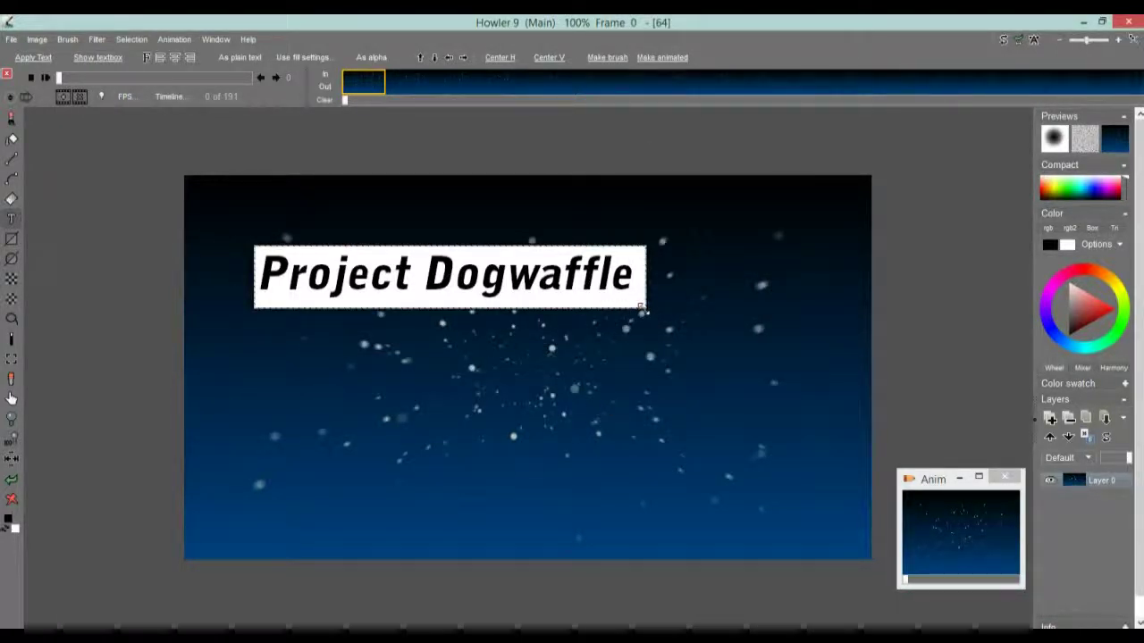
left_click_drag(643, 310, 640, 304)
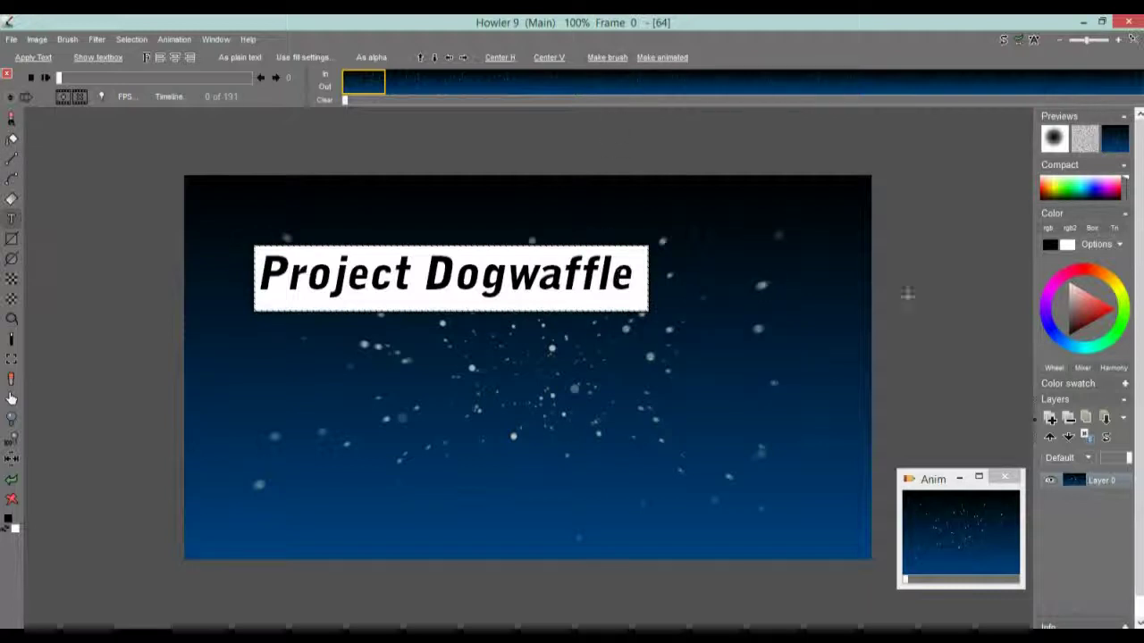
left_click(1057, 286)
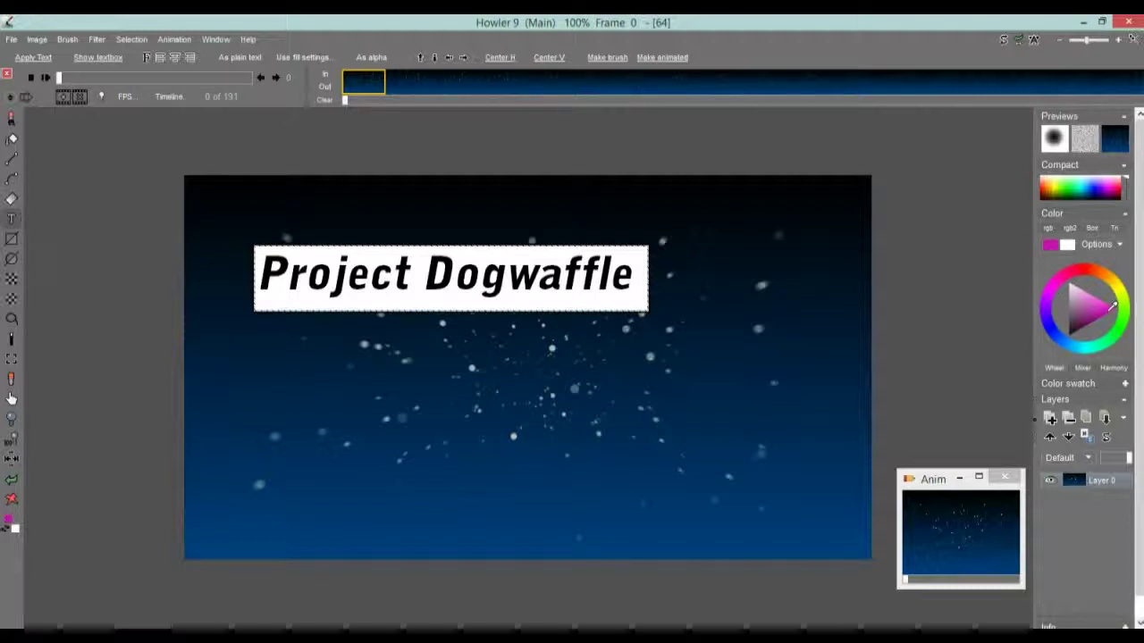
left_click_drag(1108, 291, 1110, 281)
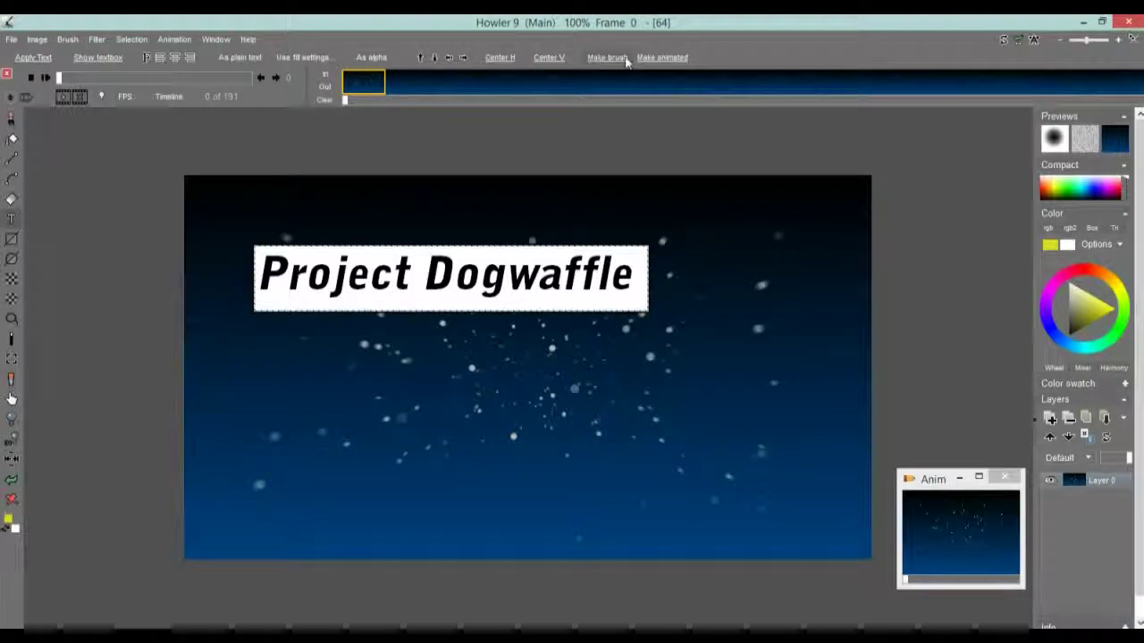
left_click(594, 58)
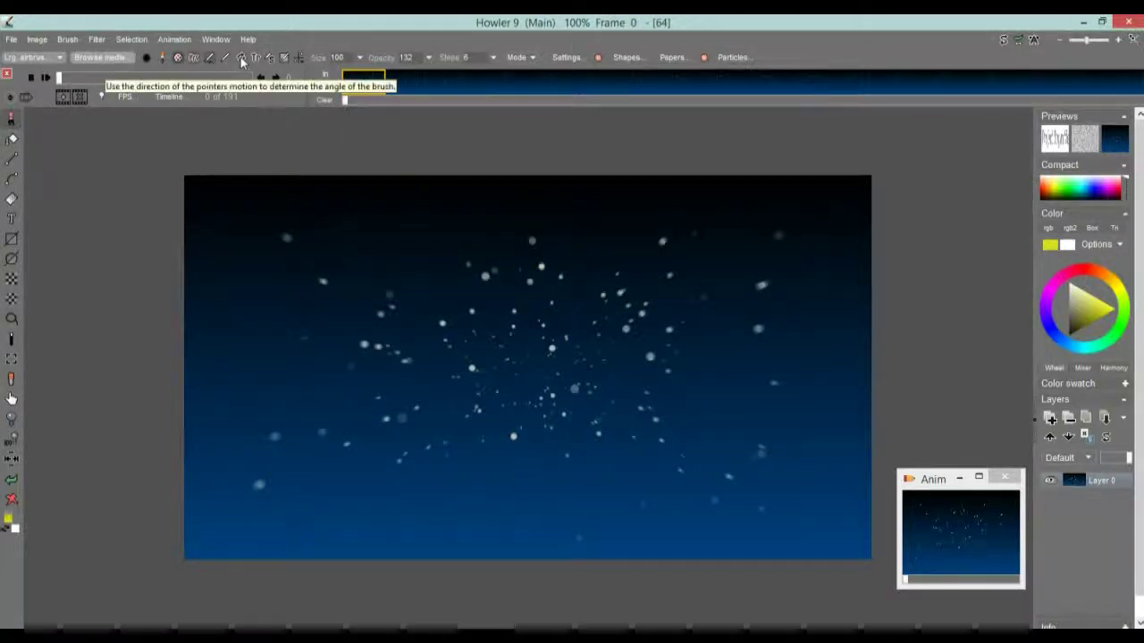
- Set the brush opacity to 255 and shift the hue of a stored copy of the title brush to -104
left_click(428, 57)
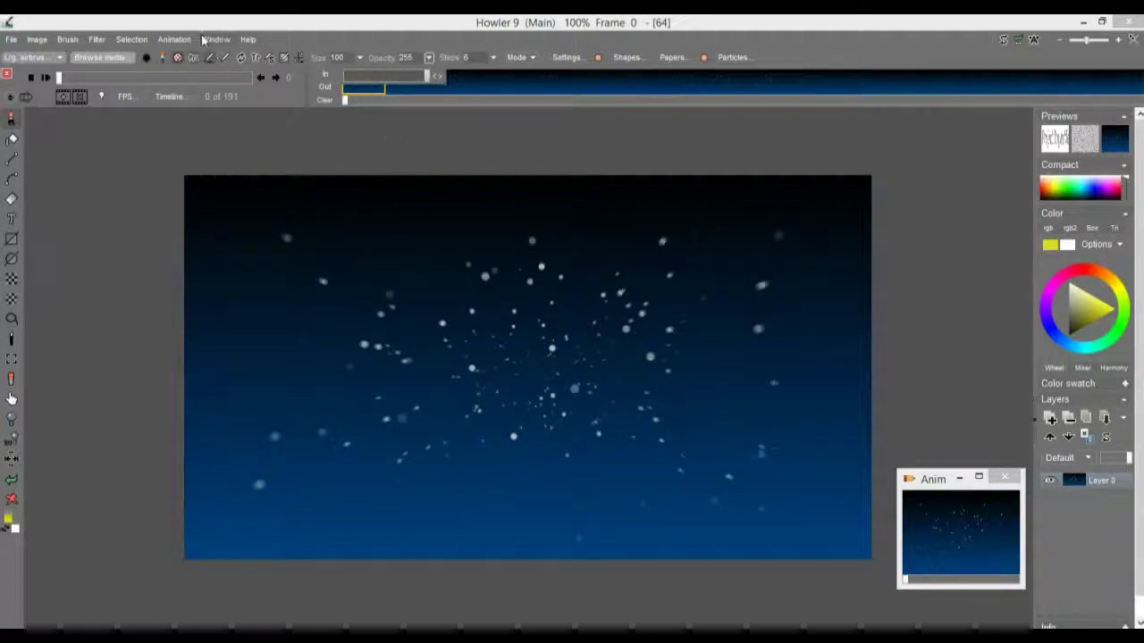
left_click(65, 39)
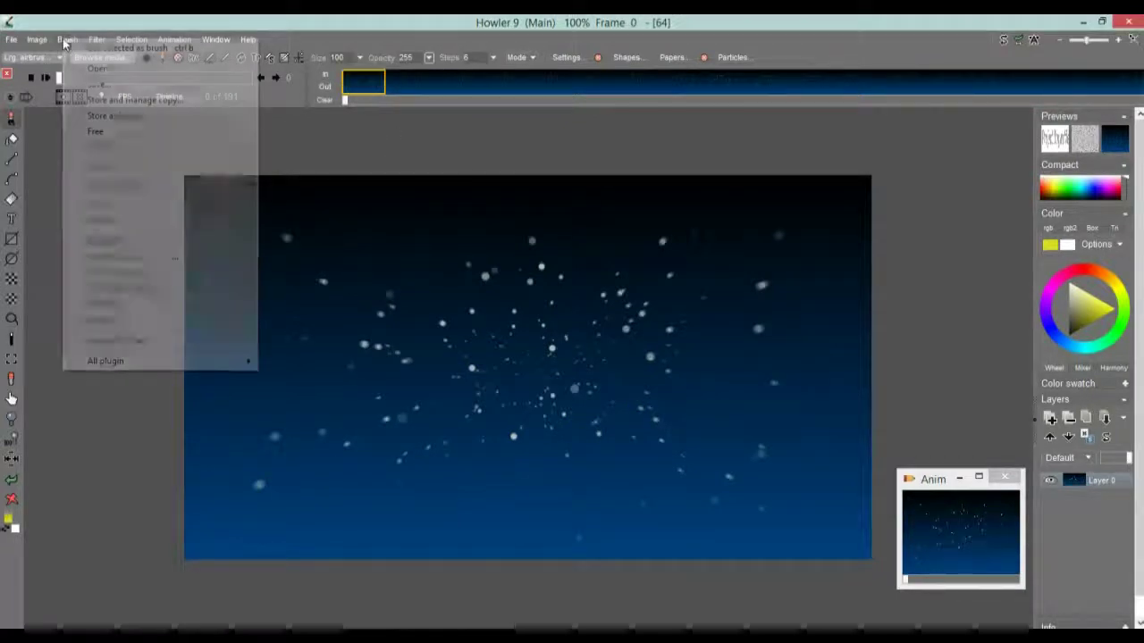
left_click(77, 99)
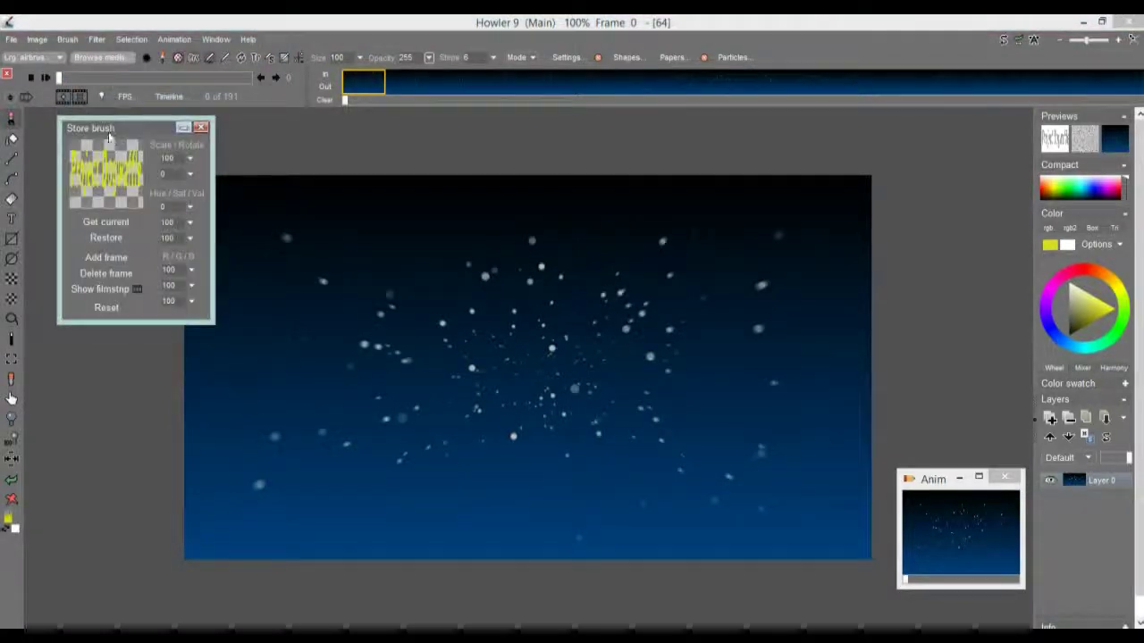
left_click_drag(109, 127, 917, 131)
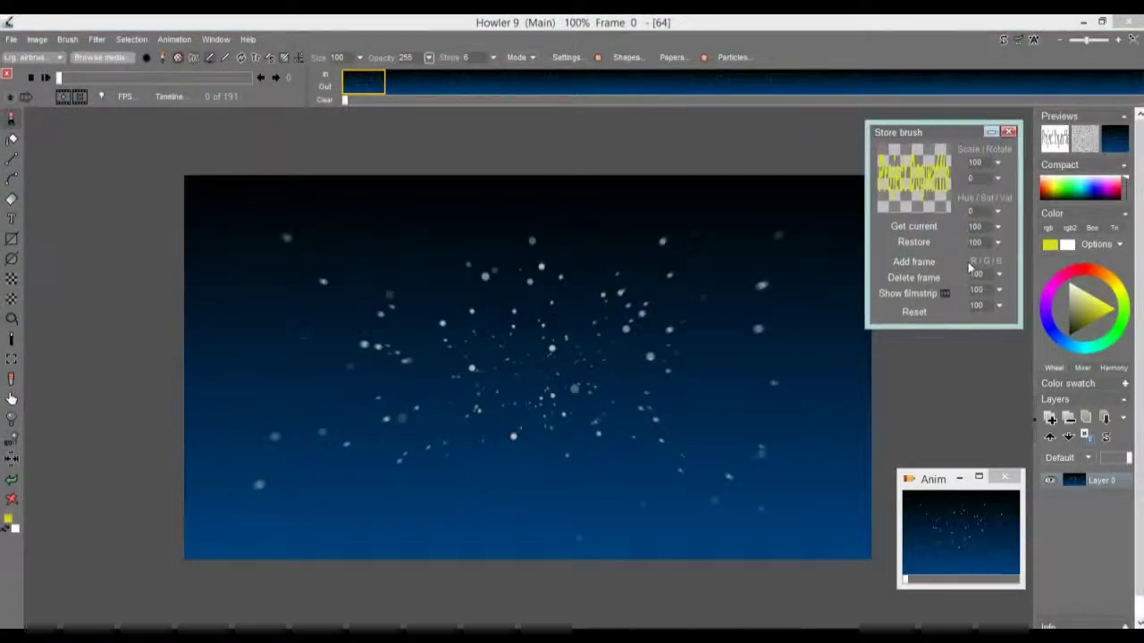
left_click(999, 213)
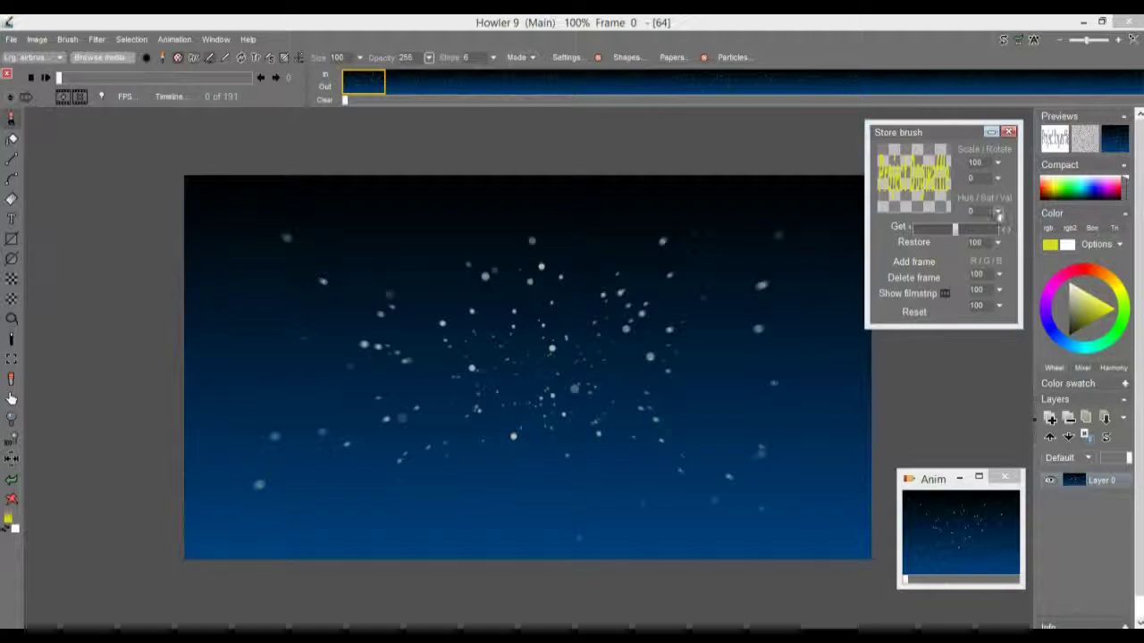
left_click_drag(951, 231, 946, 235)
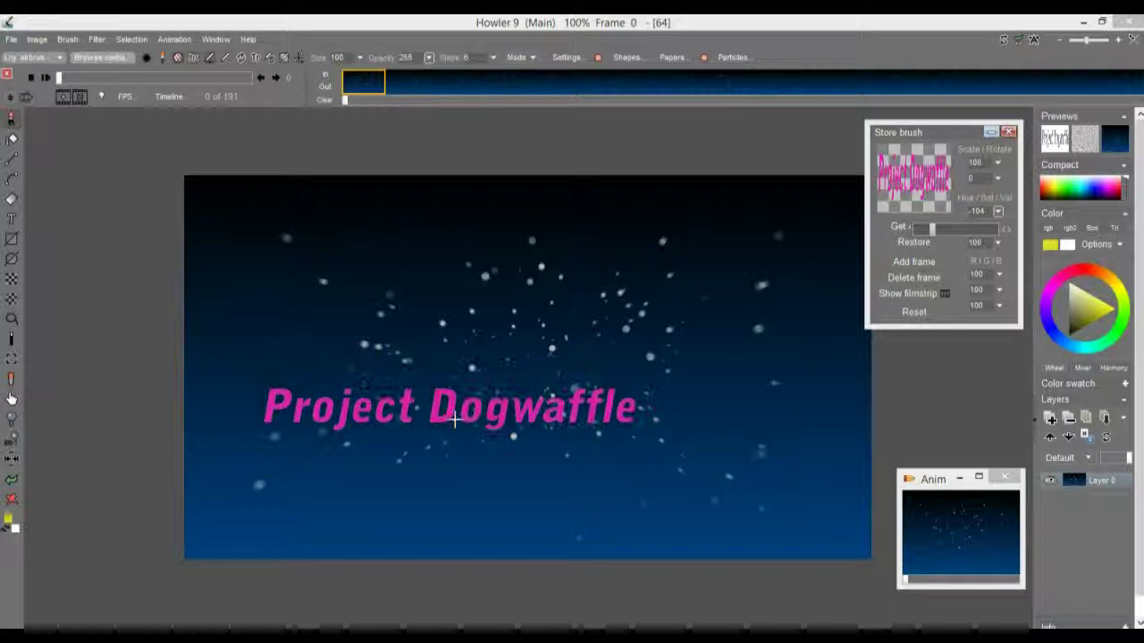
left_click(349, 23)
left_click(175, 39)
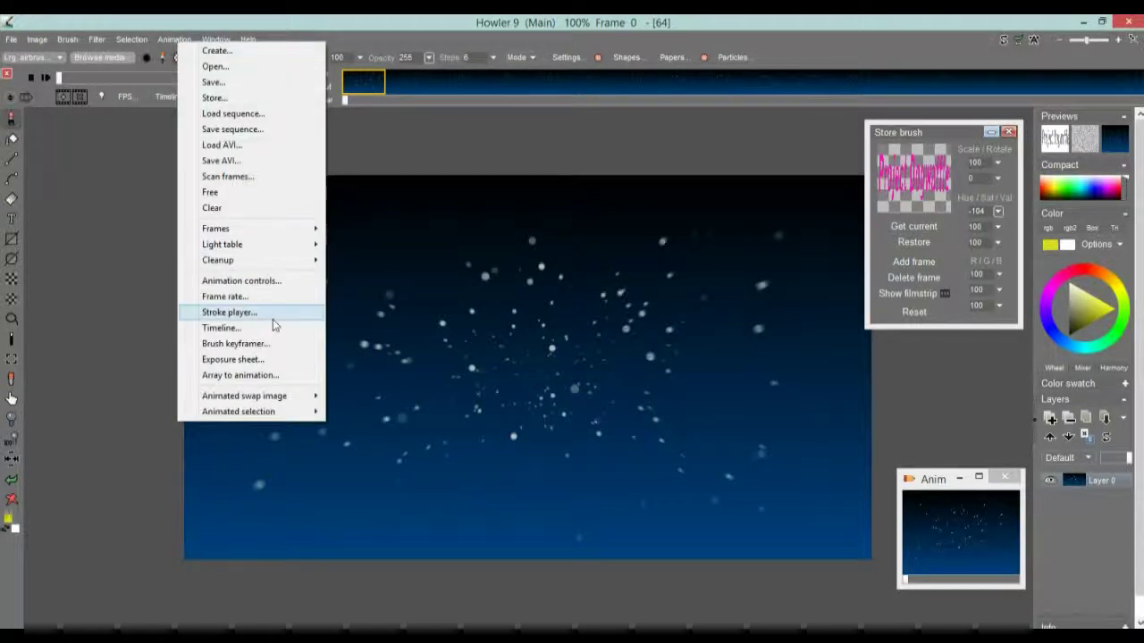
left_click(235, 347)
left_click_drag(455, 184, 170, 139)
mouse_move(485, 428)
left_mouse_down()
mouse_move(916, 554)
mouse_move(986, 596)
left_mouse_up()
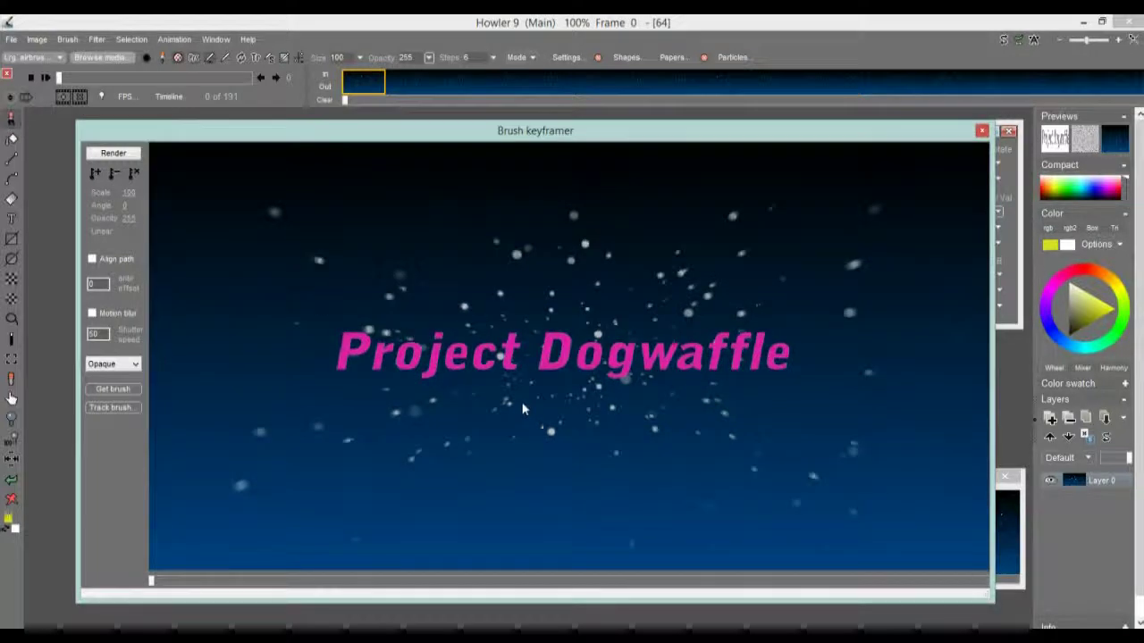
mouse_move(304, 366)
left_mouse_down()
mouse_move(533, 446)
mouse_move(562, 480)
mouse_move(430, 480)
mouse_move(459, 442)
left_mouse_up()
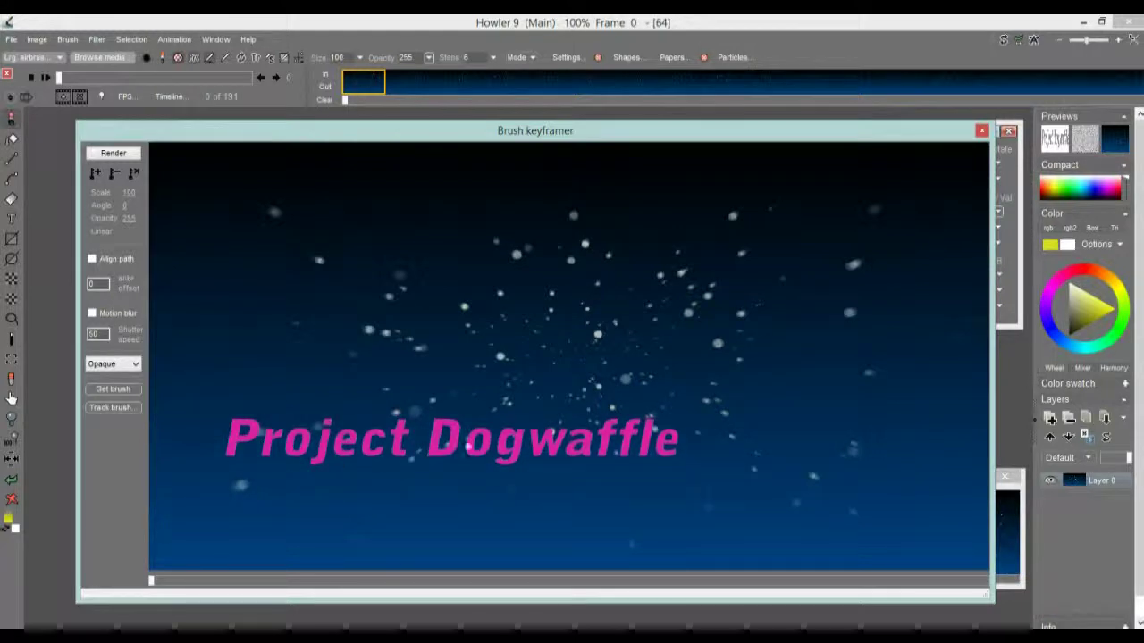
left_click(983, 131)
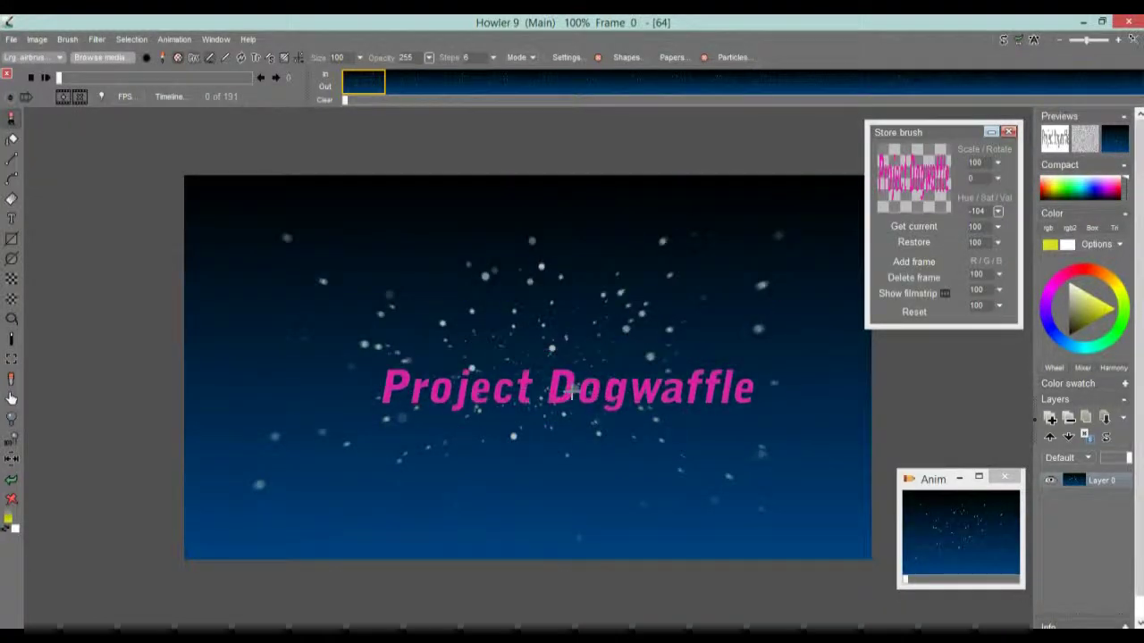
- Apply Key shrink to the title brush's transparency
left_click(75, 42)
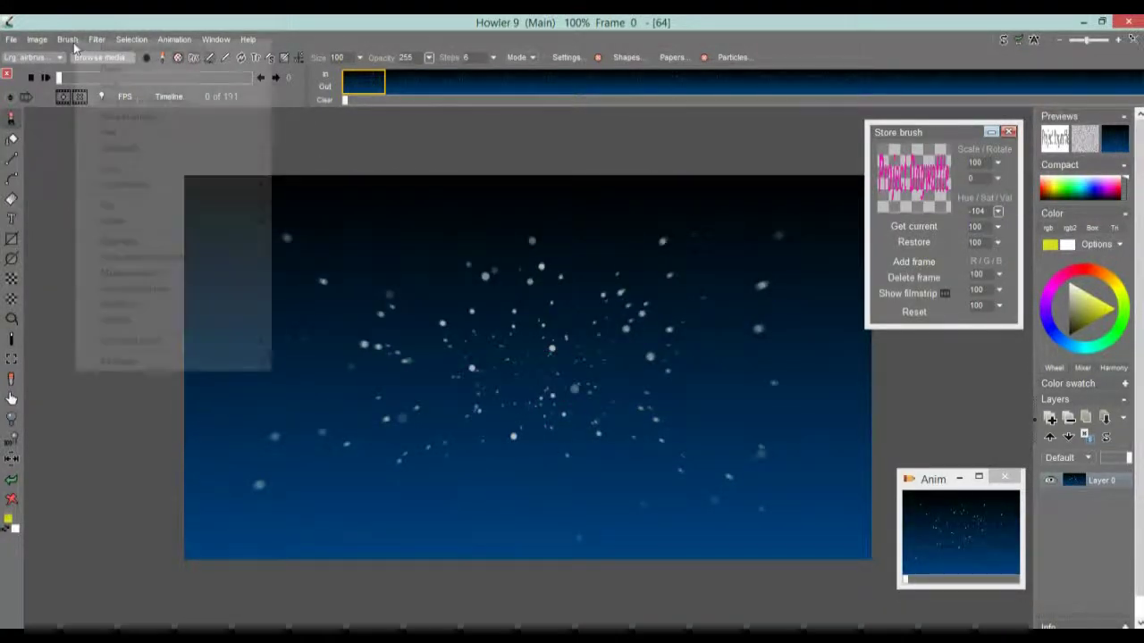
mouse_move(176, 189)
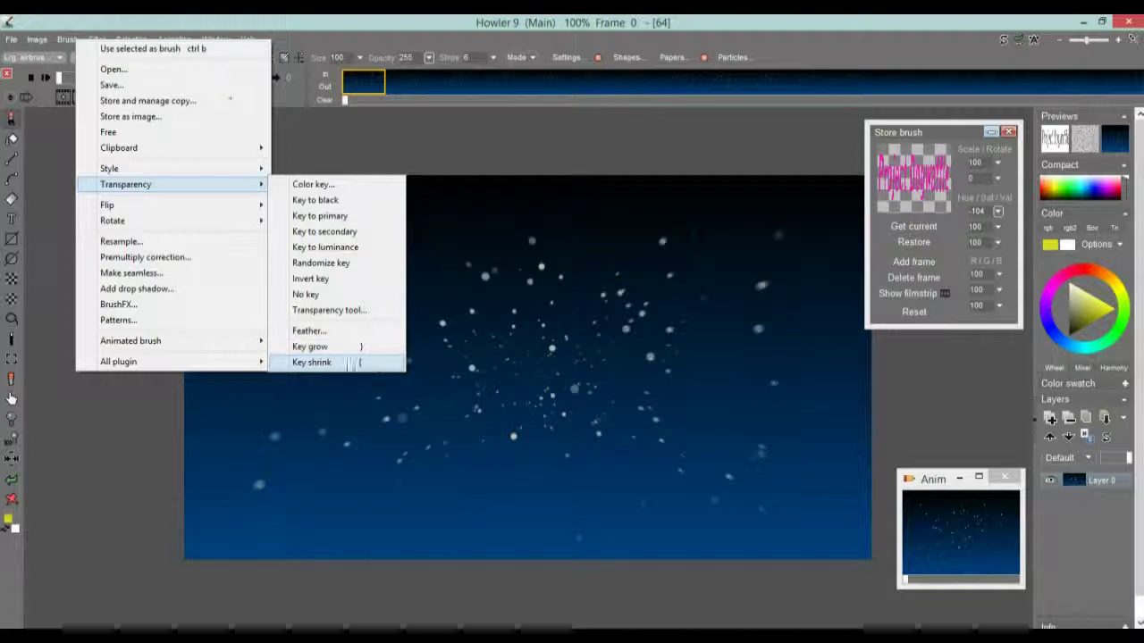
left_click(375, 364)
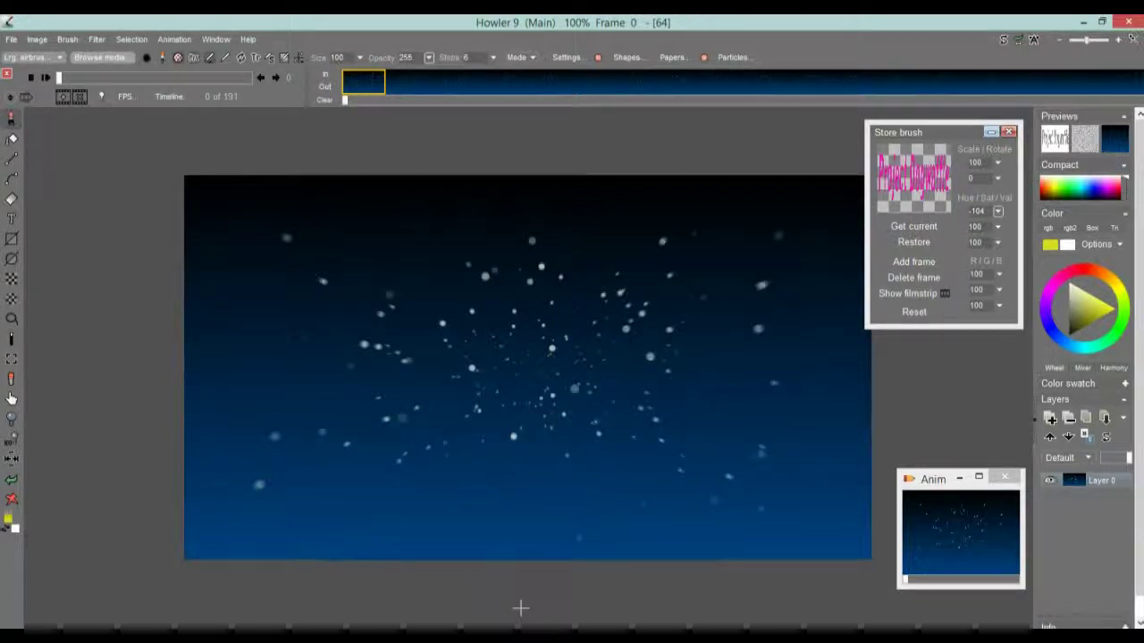
- Test-stamp the title brush on the lower half of the canvas and undo the stamp
left_click(520, 431)
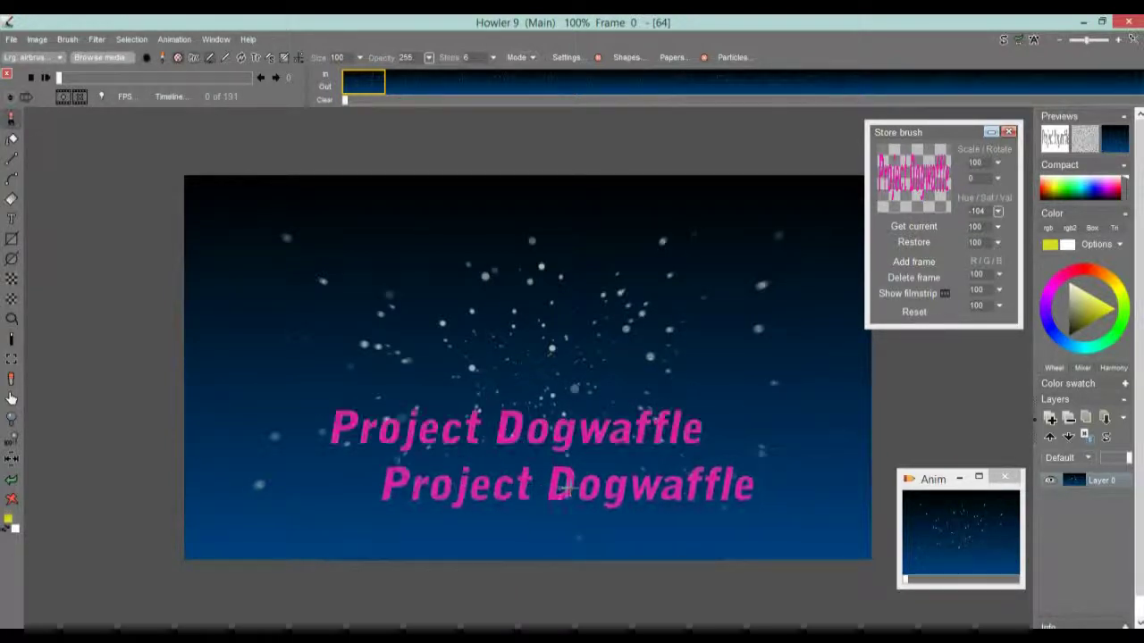
left_click(556, 489)
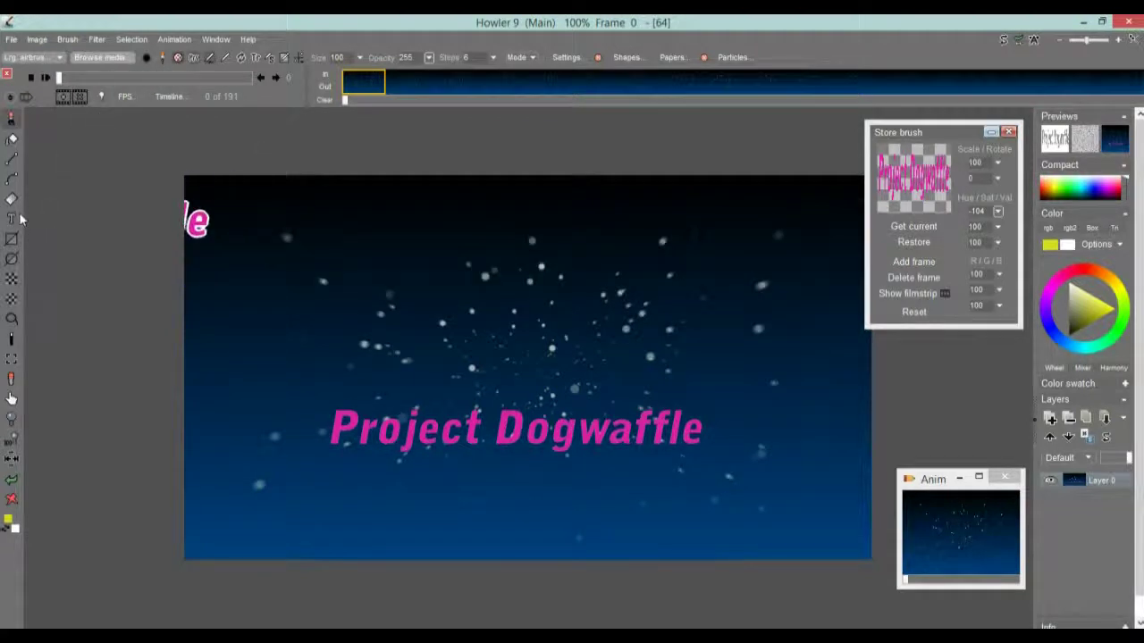
key("ctrl+z")
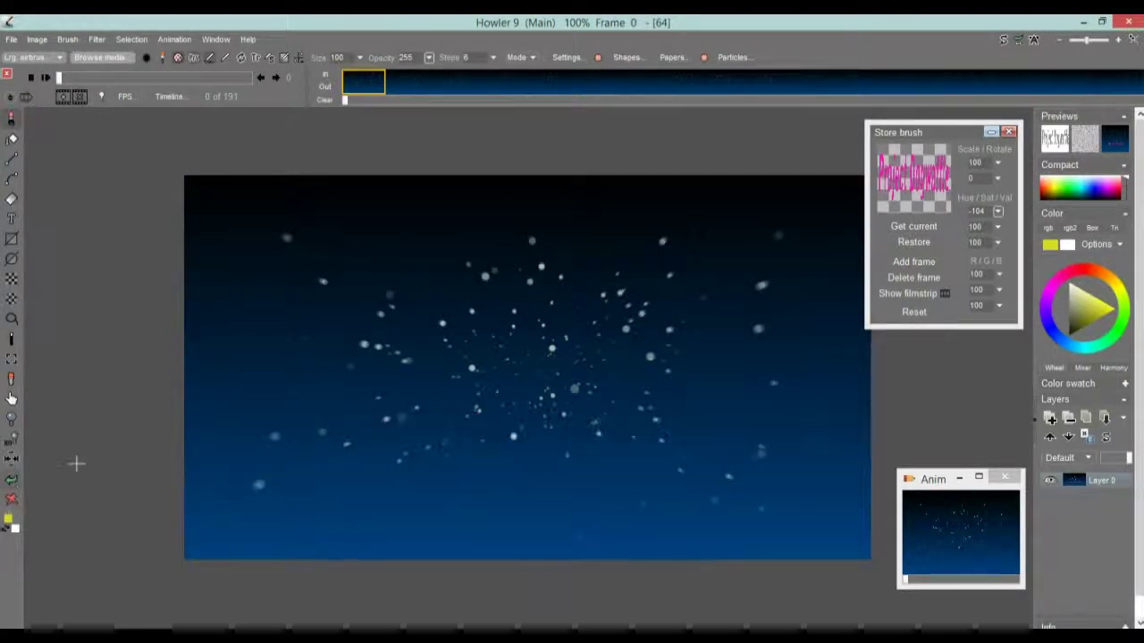
- Store a second copy of the title brush and place its window beside the first stored brush
left_click(68, 39)
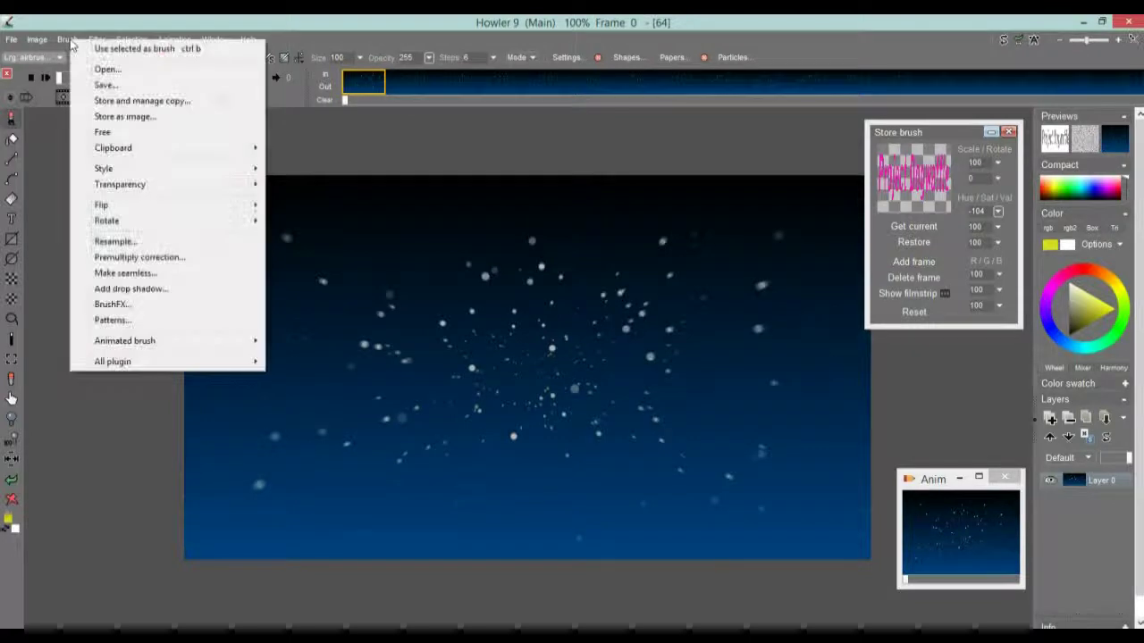
left_click(137, 101)
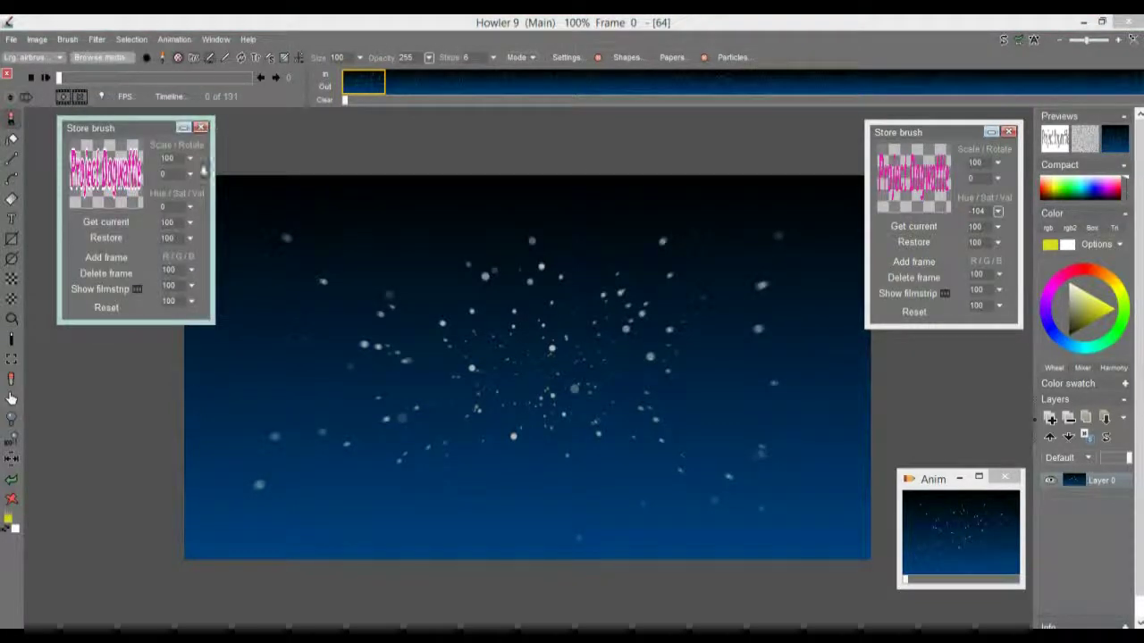
mouse_move(104, 134)
left_mouse_down()
mouse_move(819, 234)
mouse_move(972, 225)
mouse_move(955, 223)
left_mouse_up()
left_click(523, 331)
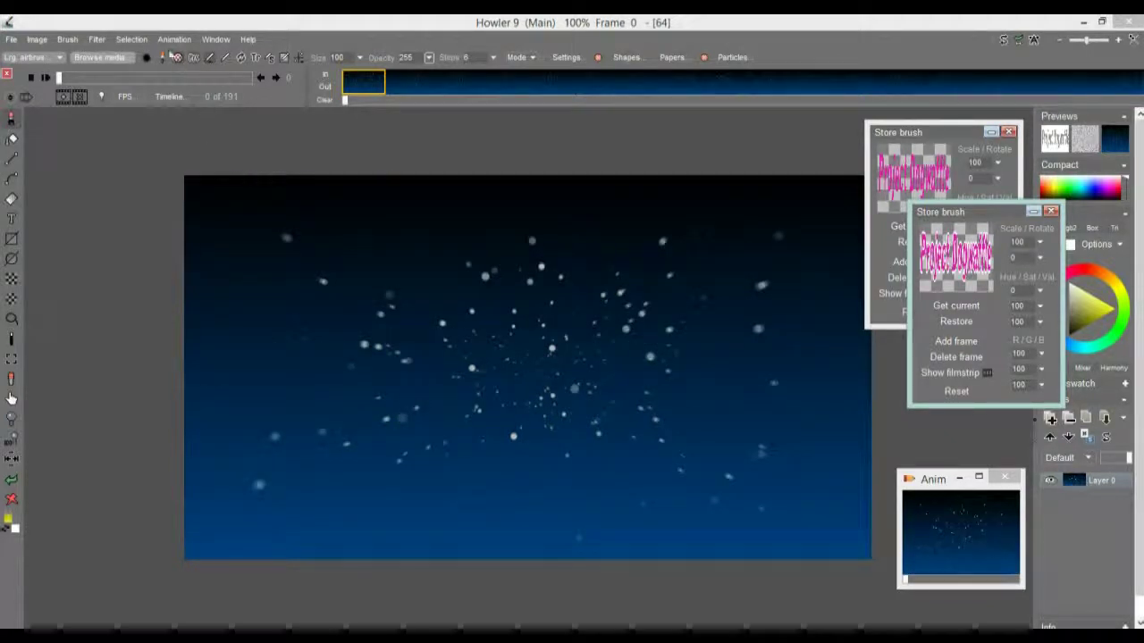
- Open the Brush keyframer and enlarge its window to get a bigger preview
left_click(173, 41)
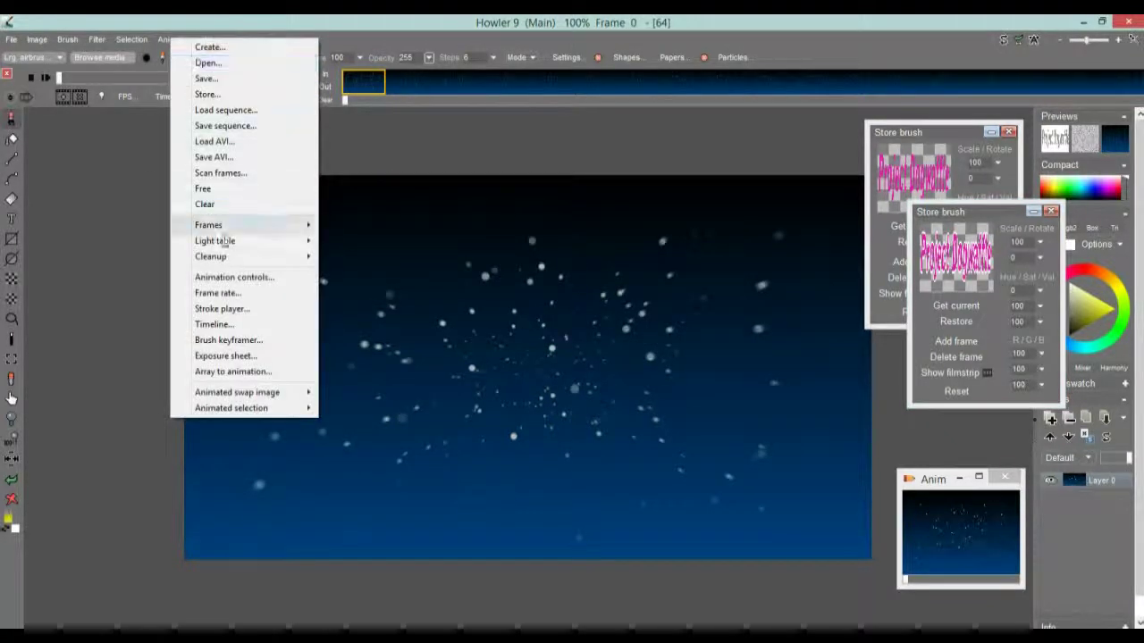
left_click(228, 344)
mouse_move(451, 176)
left_mouse_down()
mouse_move(239, 156)
mouse_move(230, 135)
mouse_move(384, 146)
left_mouse_up()
left_click(693, 451)
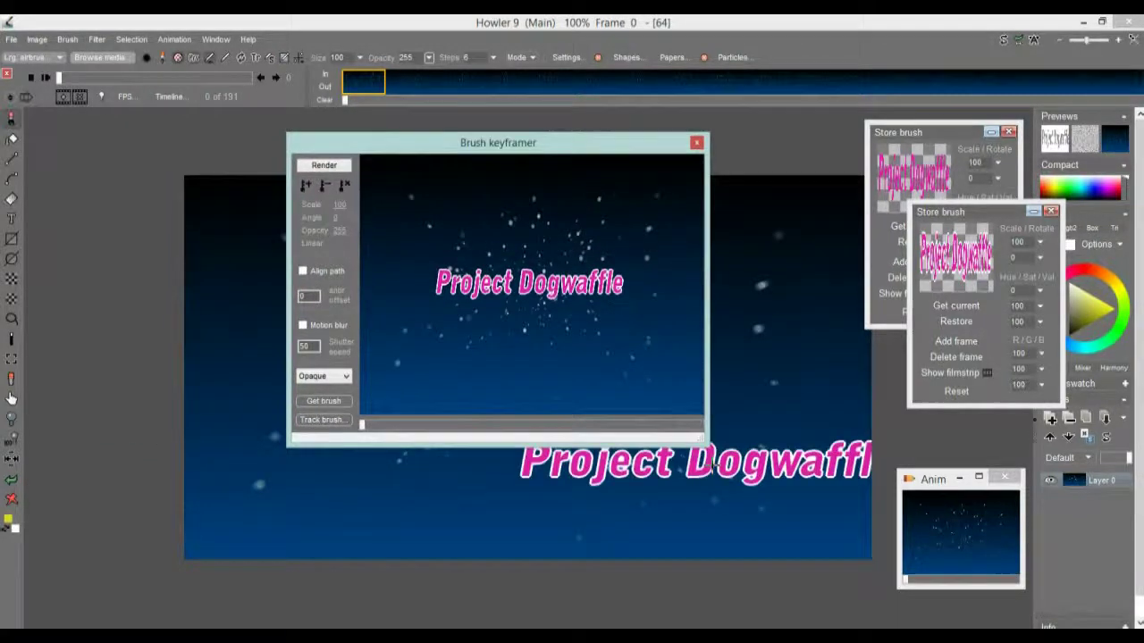
left_click_drag(699, 434, 894, 466)
- Position the title low in the centre of the keyframer preview and key it at frame 47
mouse_move(501, 343)
left_mouse_down()
mouse_move(429, 375)
mouse_move(174, 390)
mouse_move(769, 400)
mouse_move(311, 402)
left_mouse_up()
left_click(311, 401)
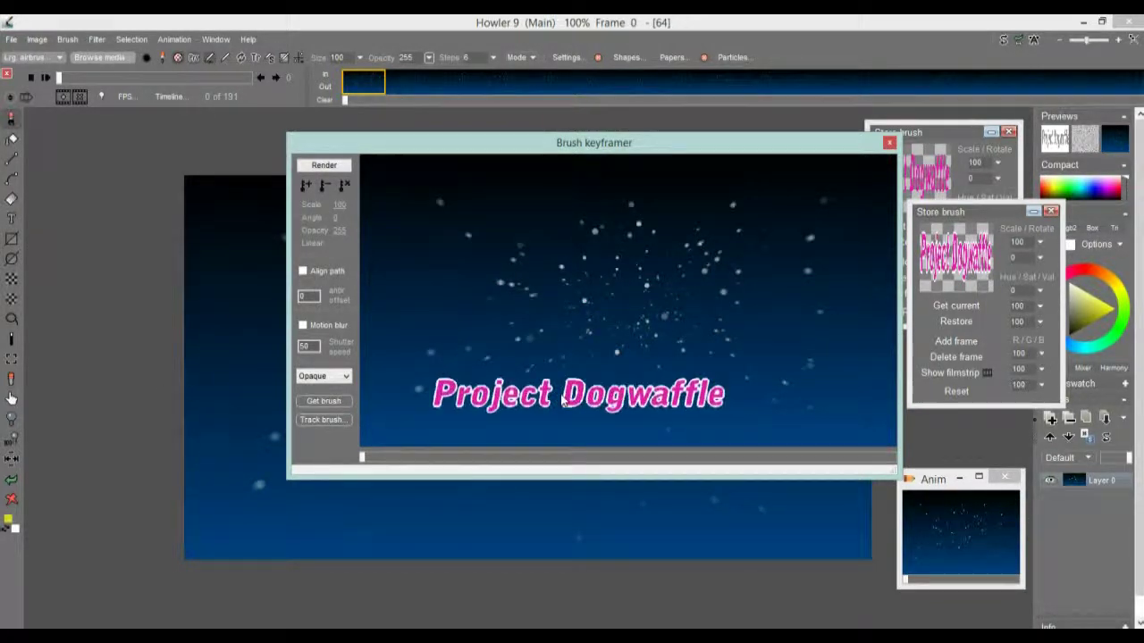
mouse_move(365, 457)
left_mouse_down()
mouse_move(888, 461)
mouse_move(363, 459)
mouse_move(492, 465)
left_mouse_up()
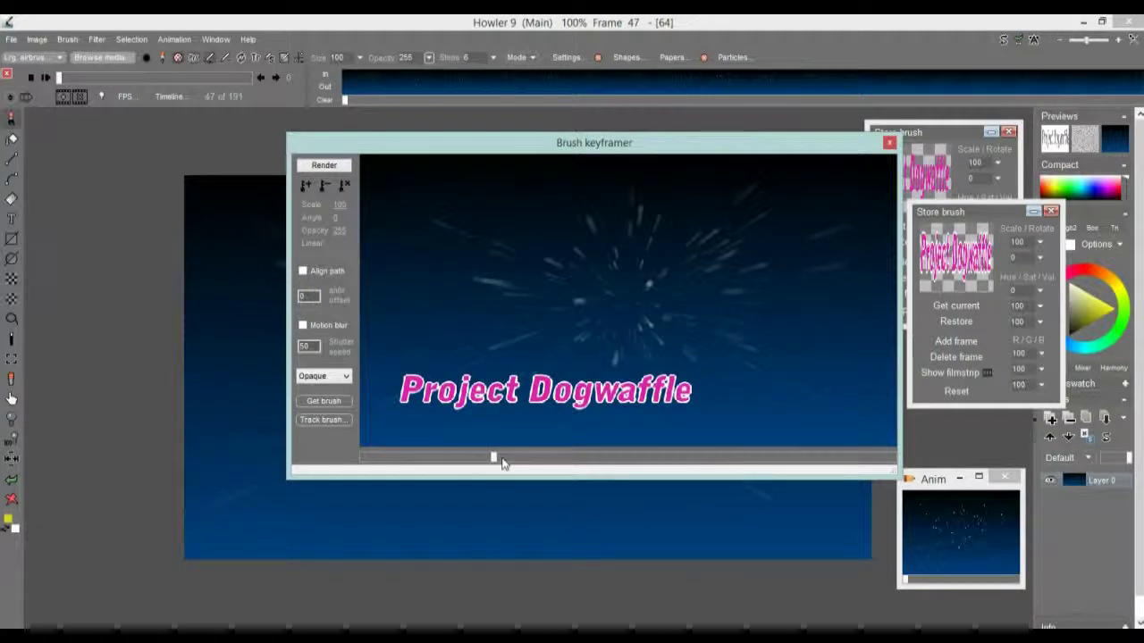
left_click_drag(476, 395, 590, 397)
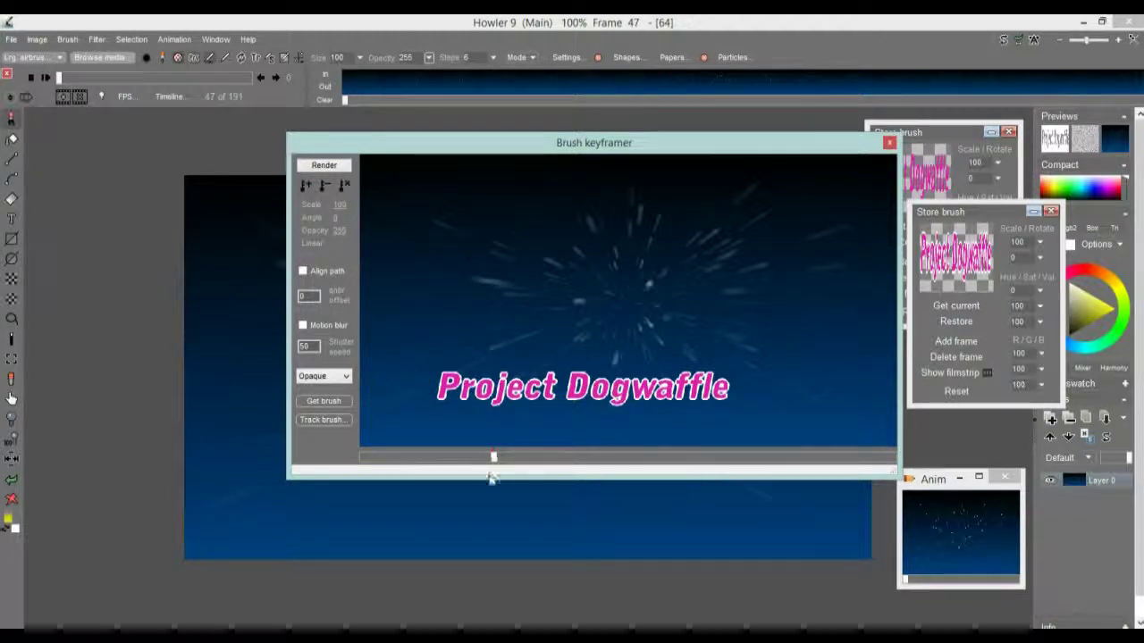
- Key the title beyond the canvas's left edge with opacity 0 at frame 40, and key opacity 0 at frame 0
left_click_drag(493, 458, 474, 461)
left_click_drag(576, 394, 263, 397)
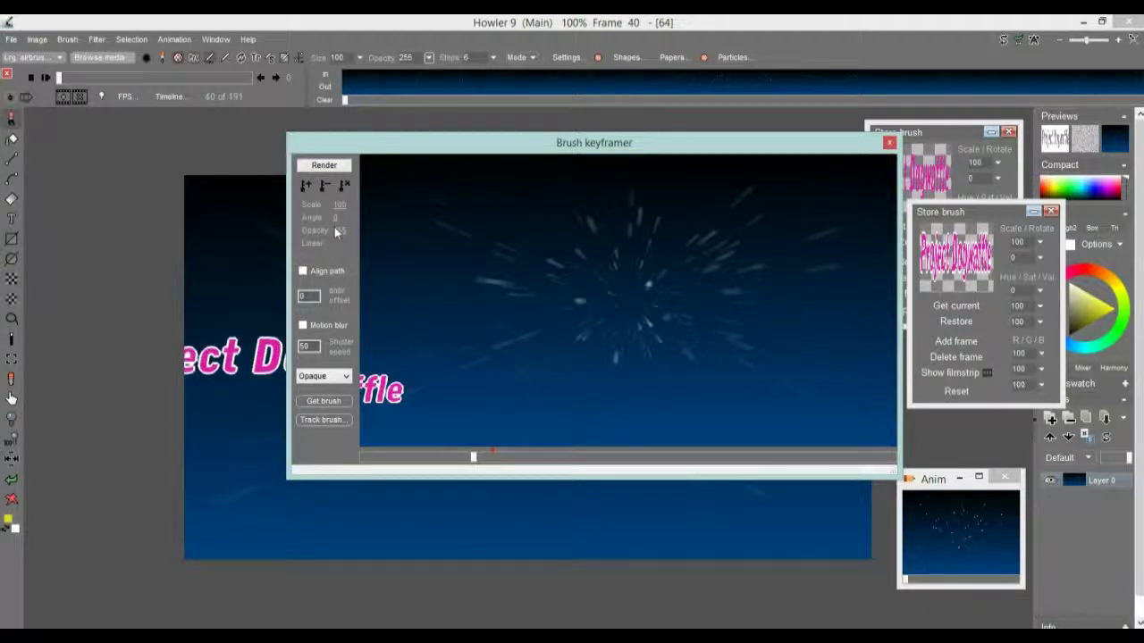
left_click(305, 186)
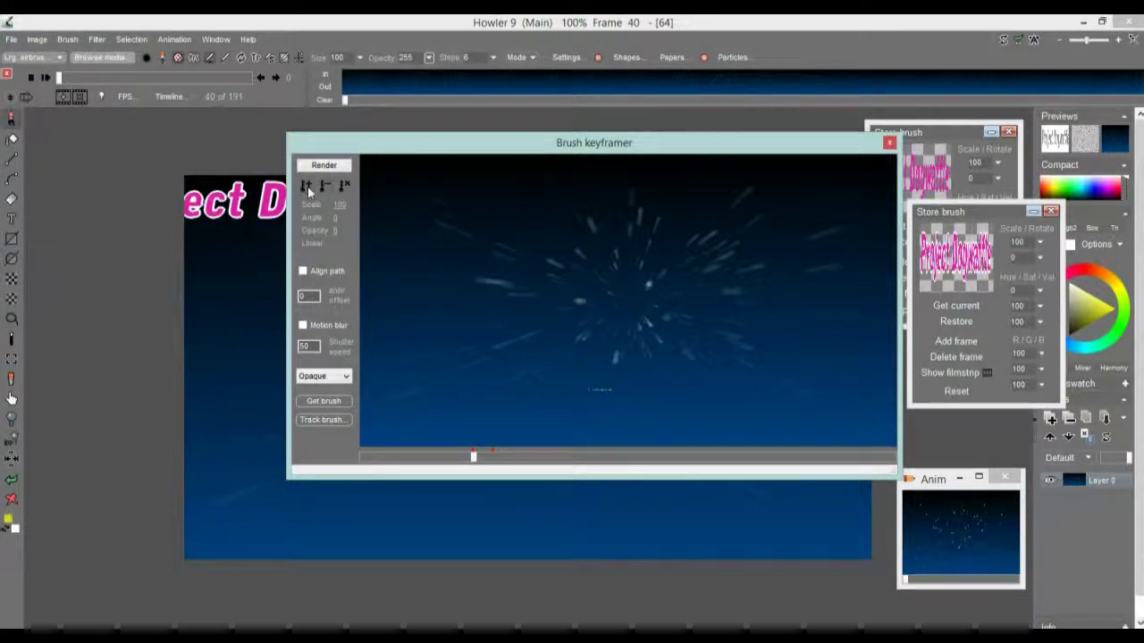
left_click_drag(476, 460, 362, 463)
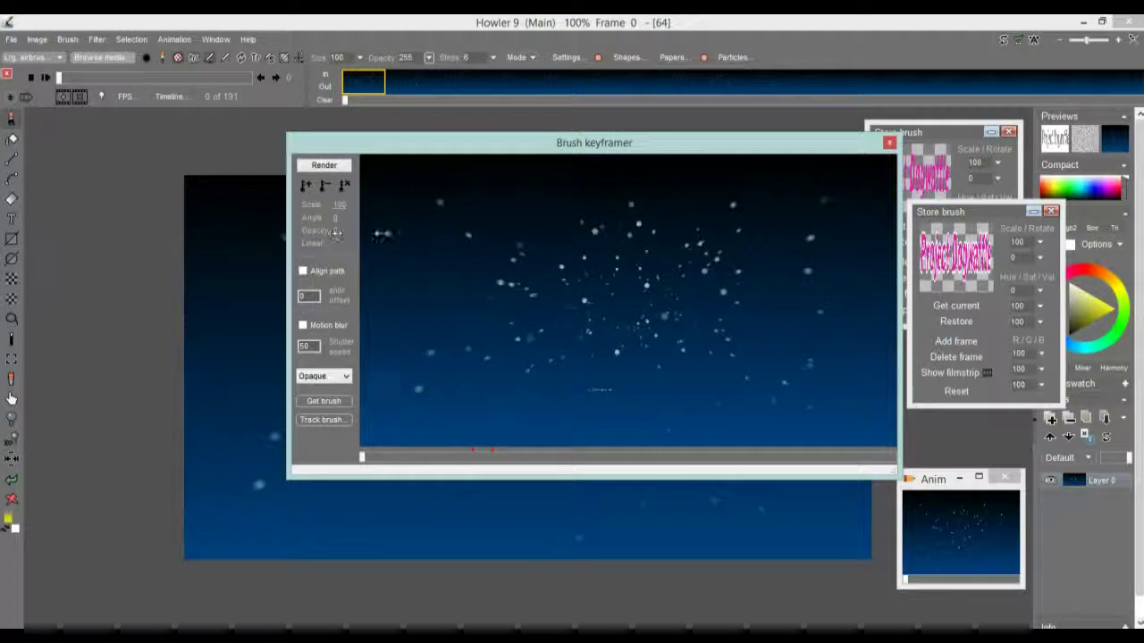
left_click(259, 234)
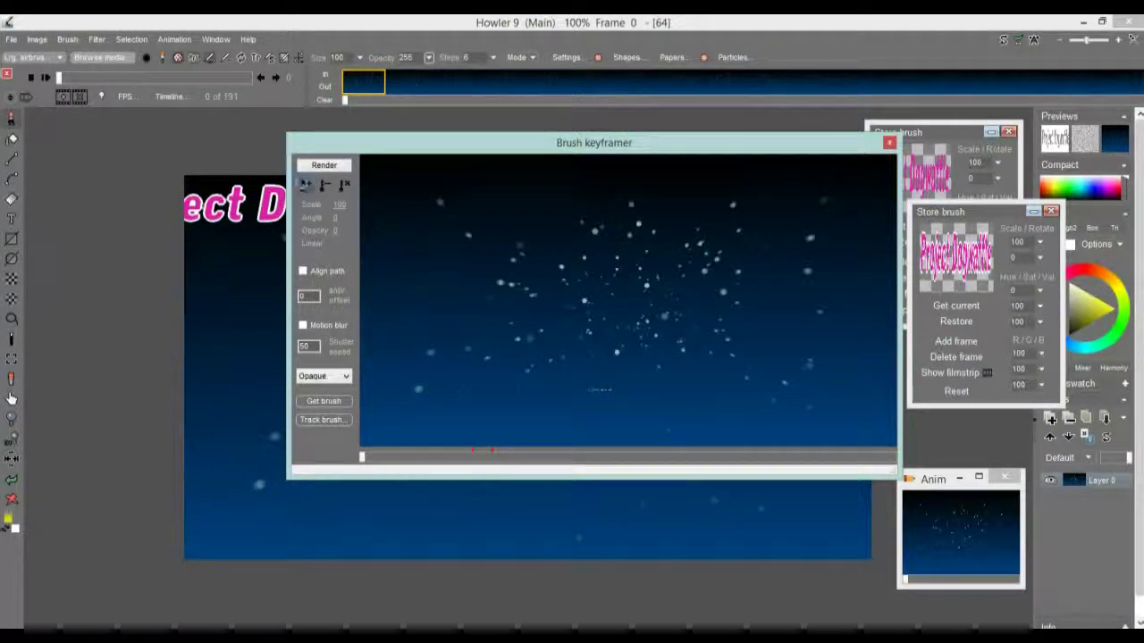
- Key the title near the lower centre at frame 104, and beyond the right edge with opacity 0 at frame 115
mouse_move(369, 461)
left_mouse_down()
mouse_move(697, 464)
mouse_move(654, 460)
left_mouse_up()
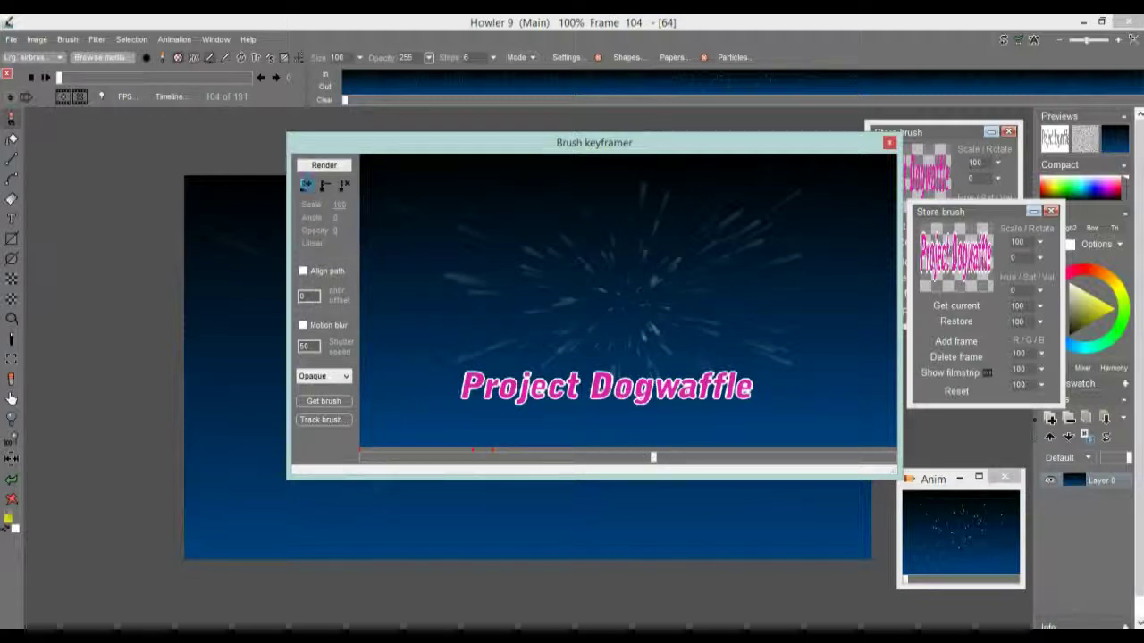
left_click(683, 459)
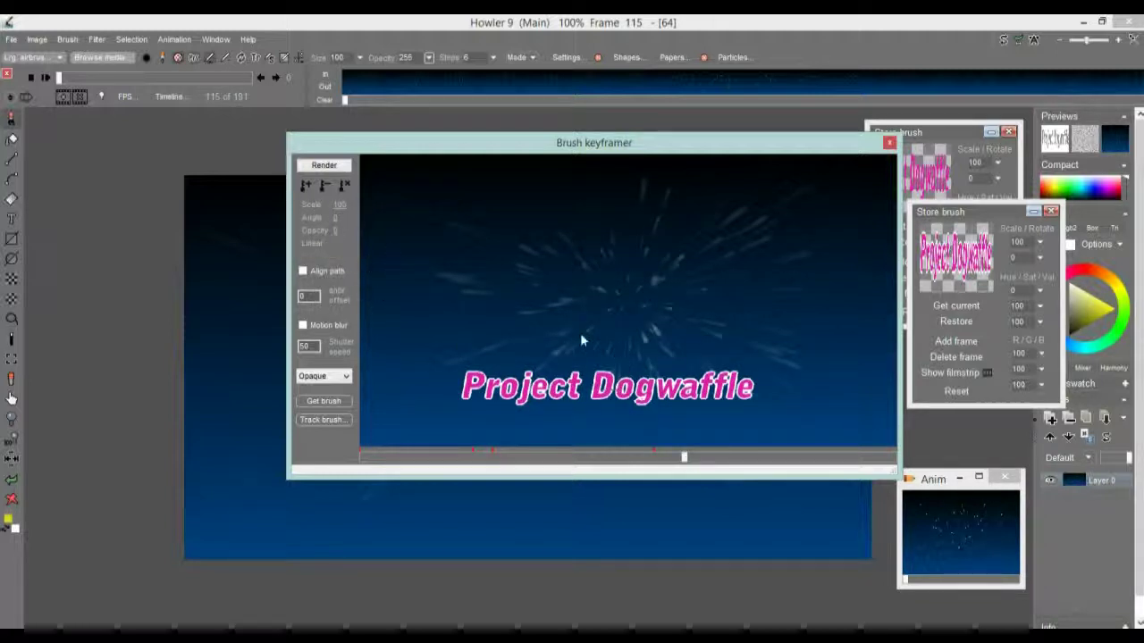
left_click_drag(619, 394, 883, 397)
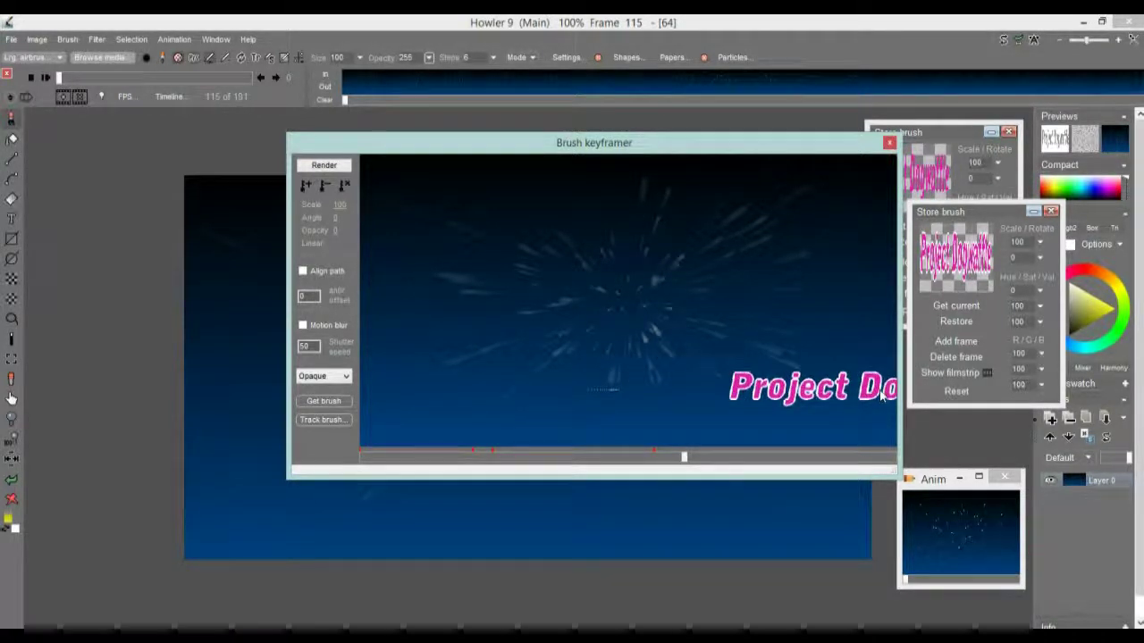
left_click_drag(340, 230, 68, 231)
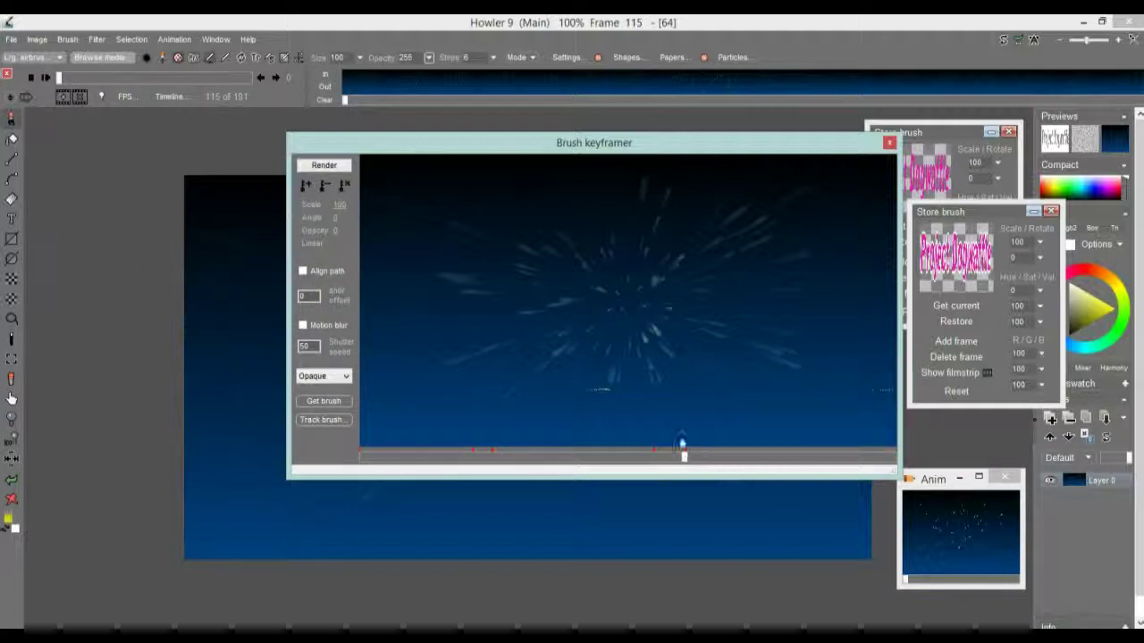
- Check the title's motion at frames 93 and 42, and make the keyframer window taller
left_click_drag(685, 459, 623, 465)
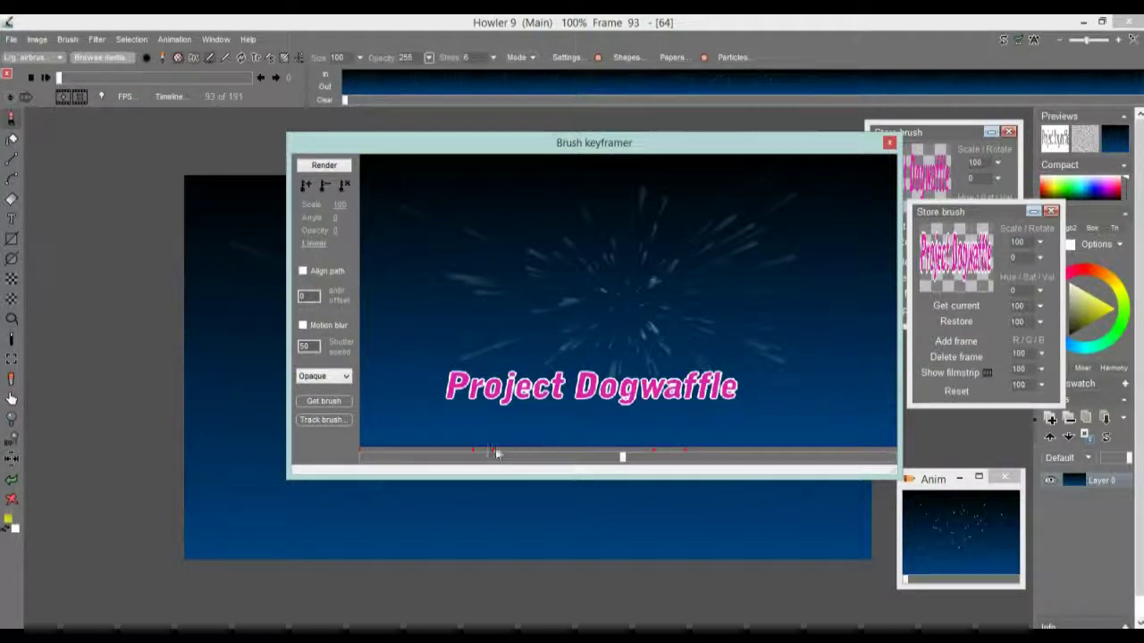
mouse_move(458, 457)
left_mouse_down()
mouse_move(709, 466)
mouse_move(439, 468)
mouse_move(727, 463)
mouse_move(479, 456)
left_mouse_up()
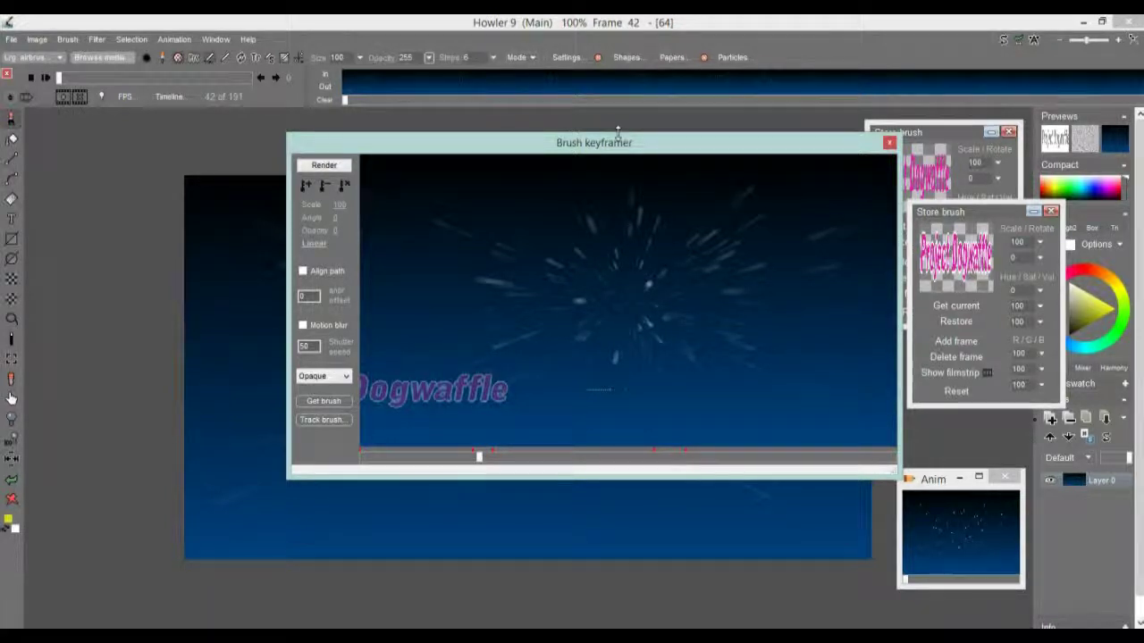
left_click_drag(617, 133, 619, 73)
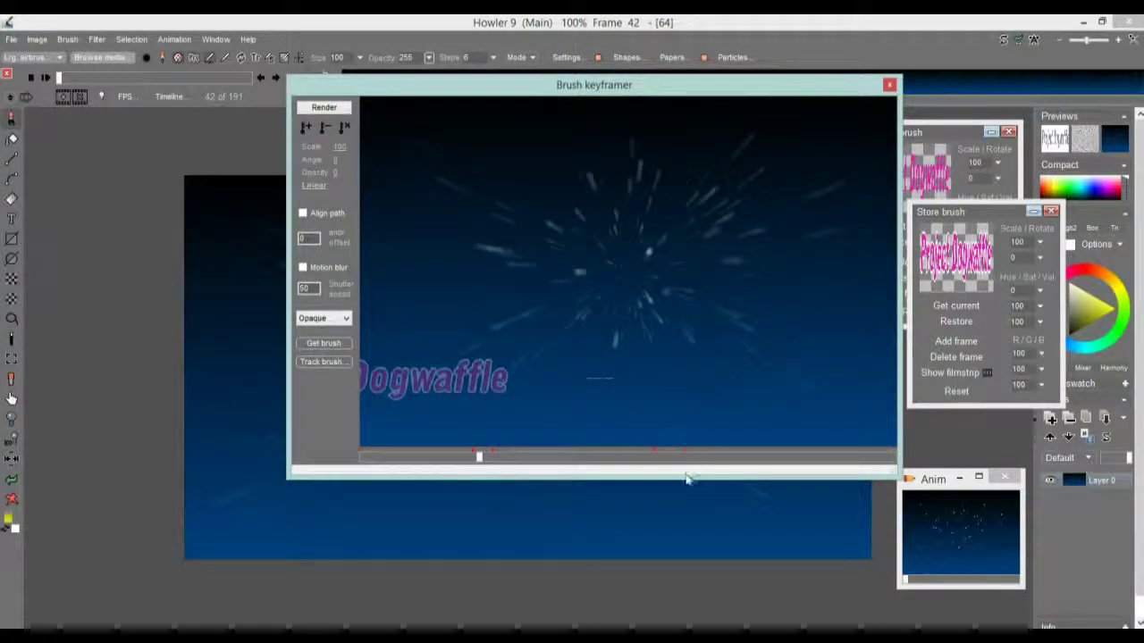
left_click_drag(686, 474, 686, 551)
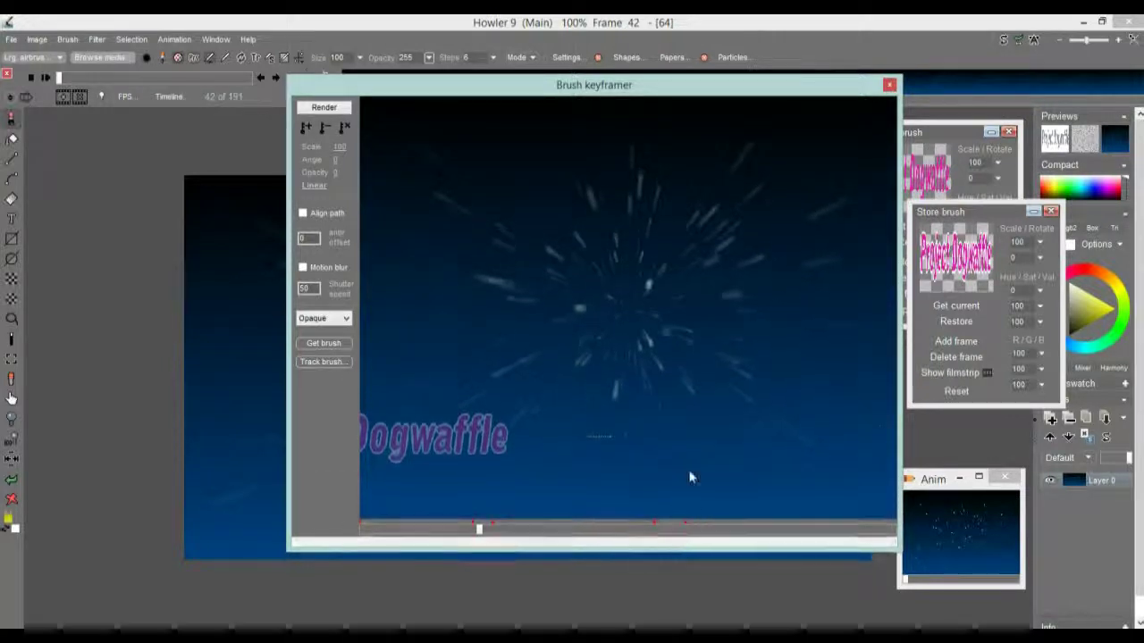
- Try raising the title towards the middle of the canvas with a key at frame 105
left_click(655, 529)
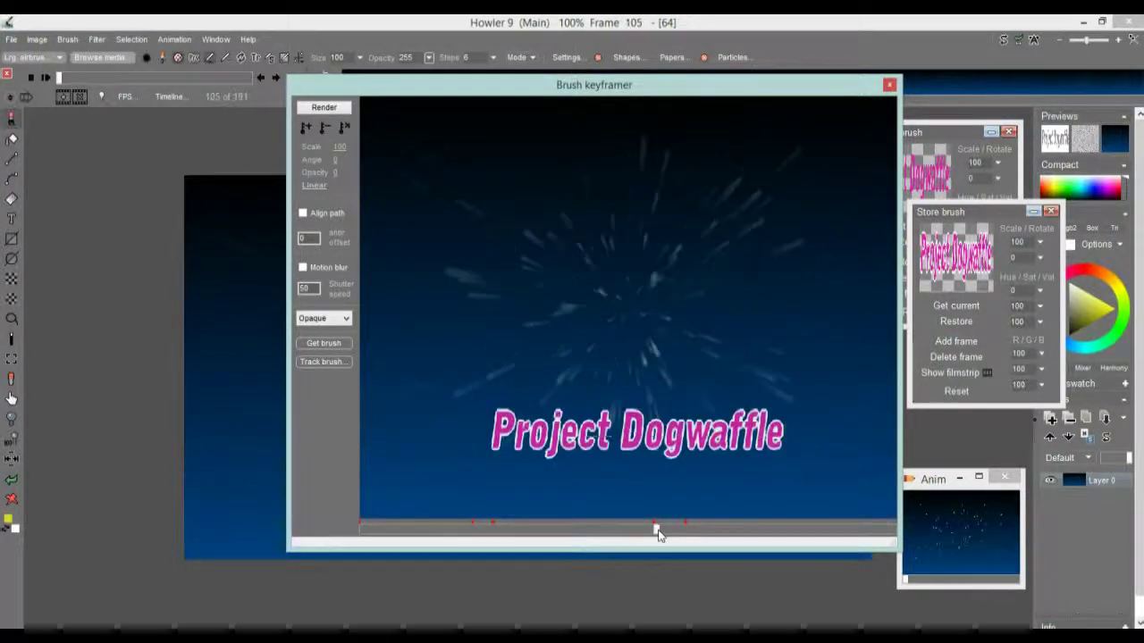
left_click(656, 529)
left_click_drag(650, 440, 642, 361)
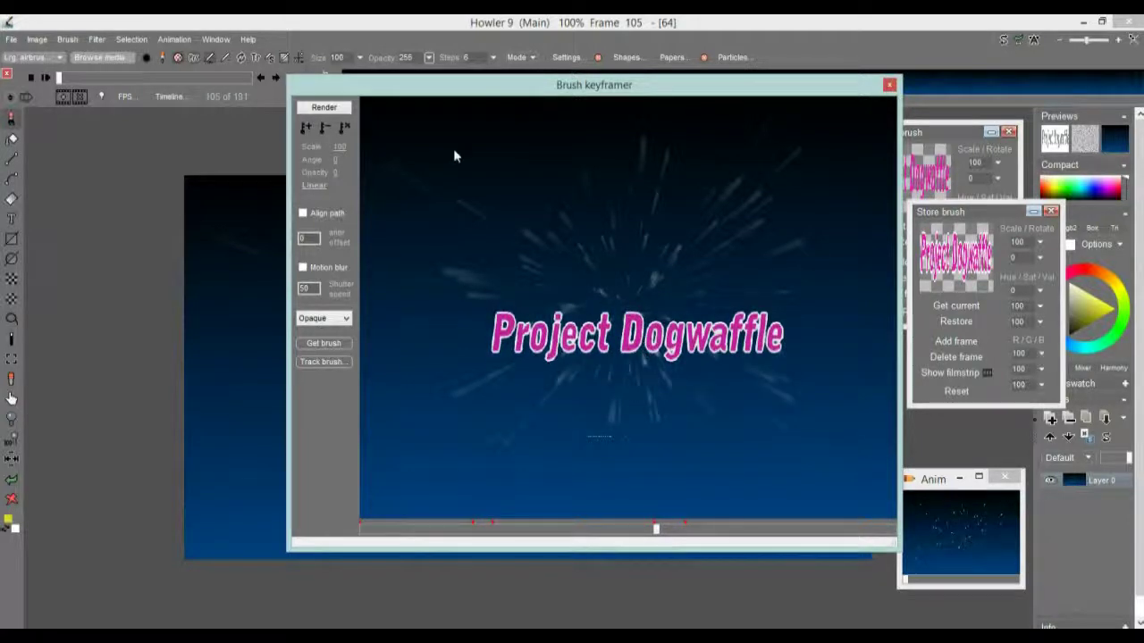
left_click(305, 127)
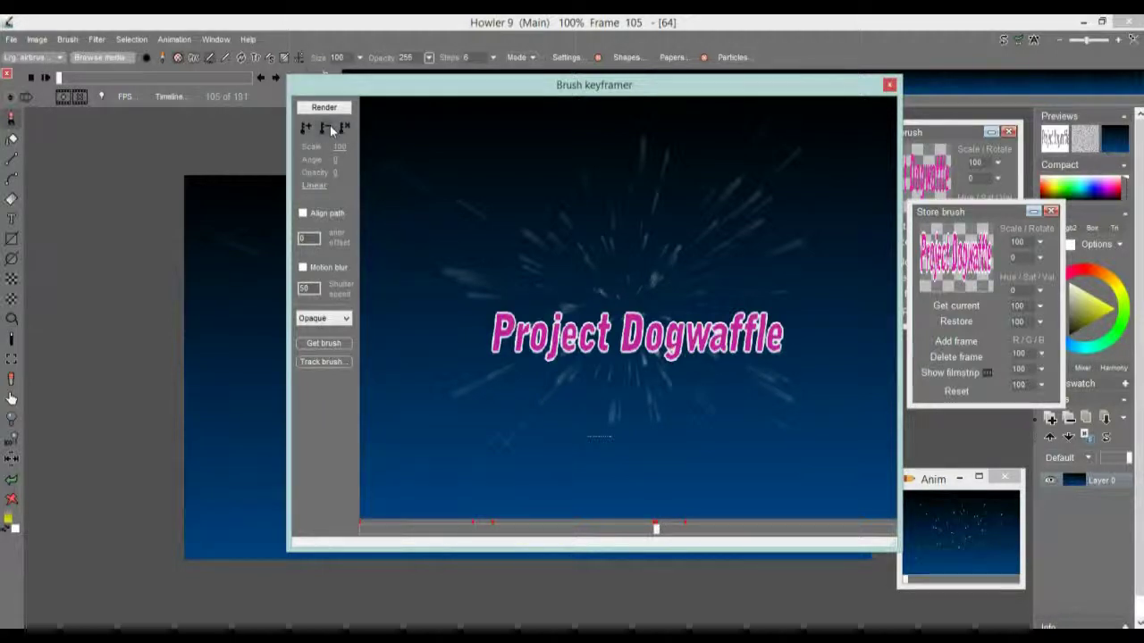
- Try higher and lower title positions at frame 104 to bend its motion path
left_click_drag(658, 530, 655, 530)
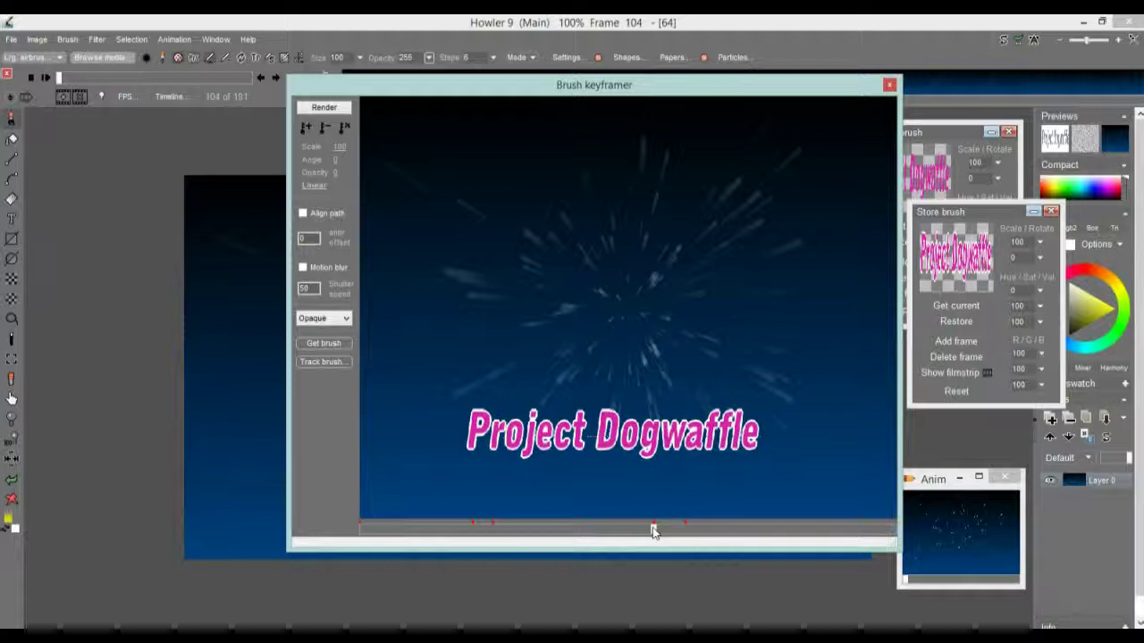
left_click_drag(643, 459, 675, 417)
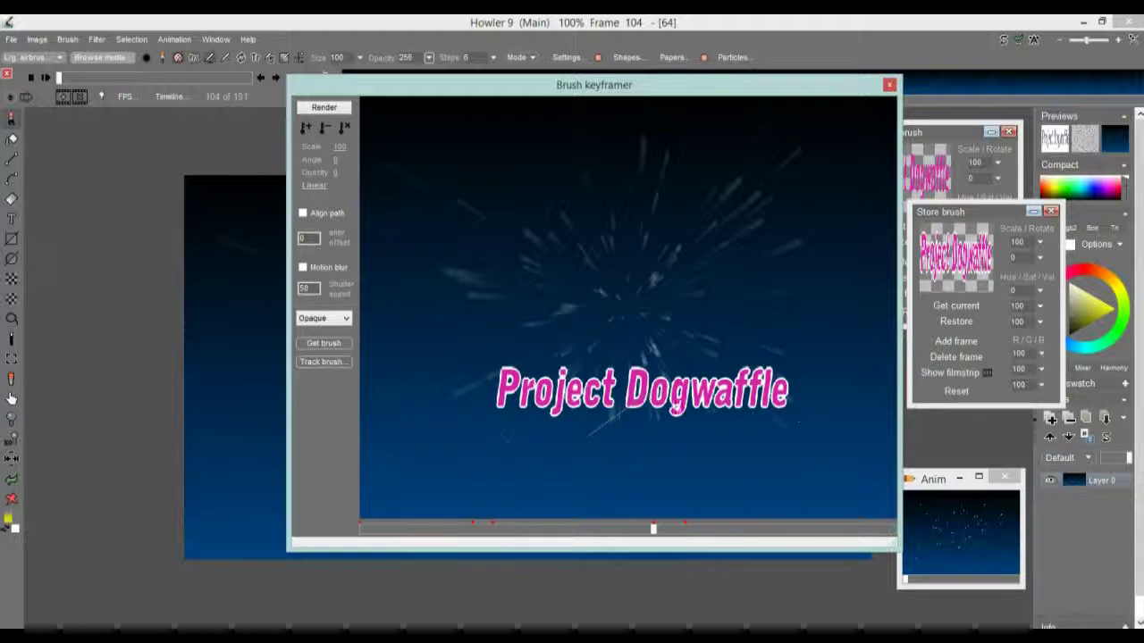
mouse_move(653, 392)
left_mouse_down()
mouse_move(670, 389)
mouse_move(691, 416)
mouse_move(616, 439)
mouse_move(636, 481)
mouse_move(588, 433)
left_mouse_up()
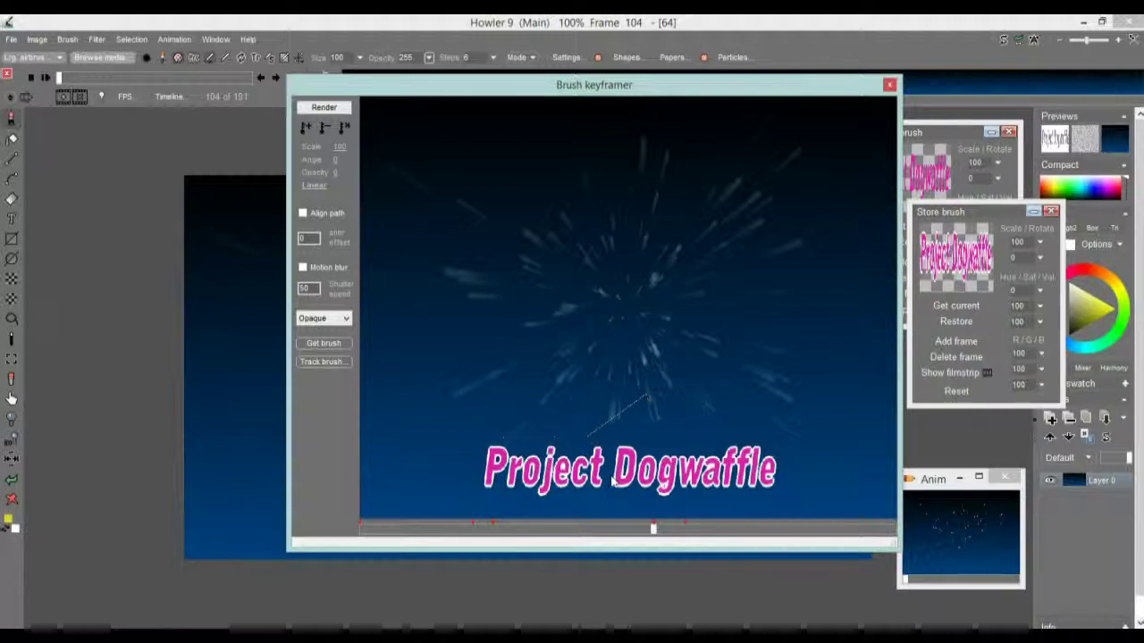
mouse_move(611, 480)
left_mouse_down()
mouse_move(651, 402)
mouse_move(671, 401)
left_mouse_up()
- Lower the title and key it at frame 105, then remove the raised key at frame 104 to level the path
left_click_drag(651, 528, 656, 531)
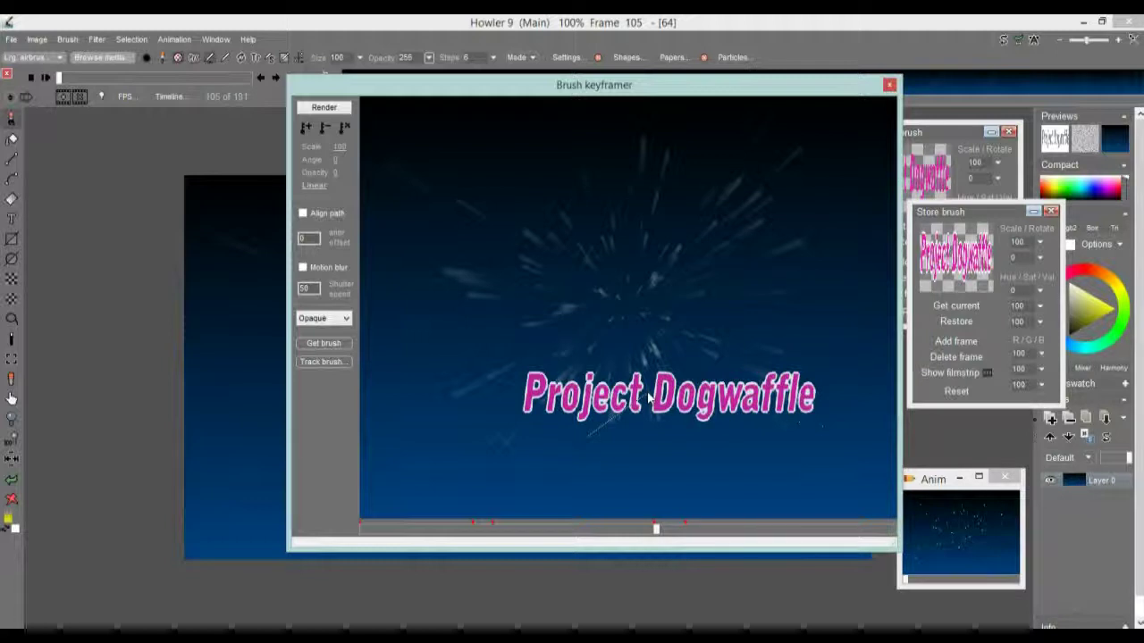
mouse_move(649, 398)
left_mouse_down()
mouse_move(626, 394)
mouse_move(653, 439)
mouse_move(600, 438)
mouse_move(649, 442)
left_mouse_up()
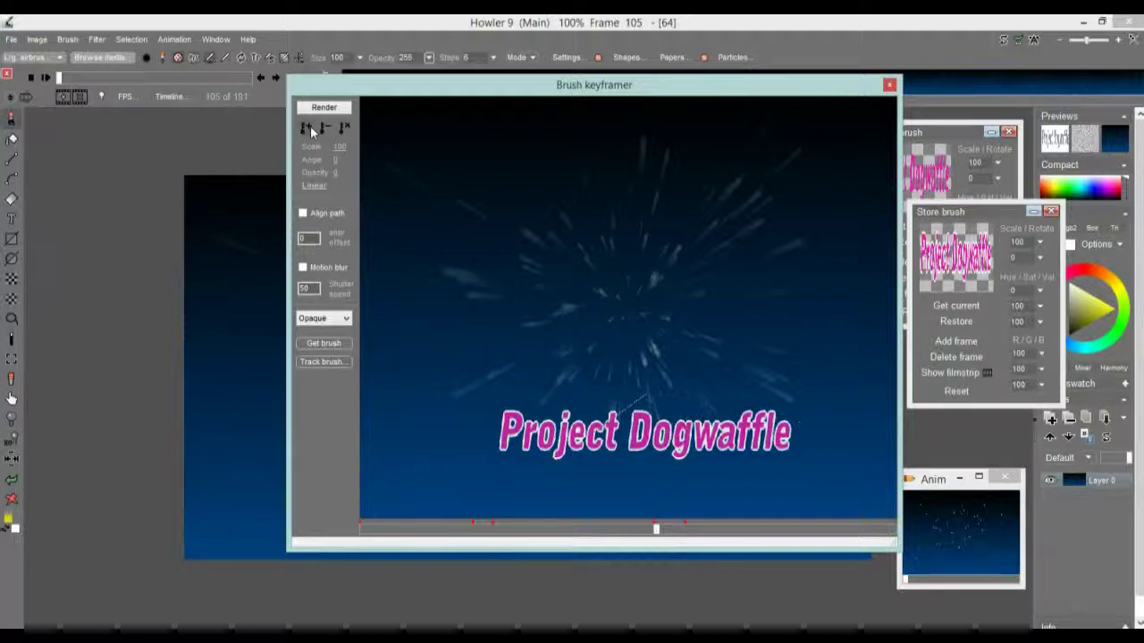
left_click(656, 530)
left_click_drag(656, 534, 653, 531)
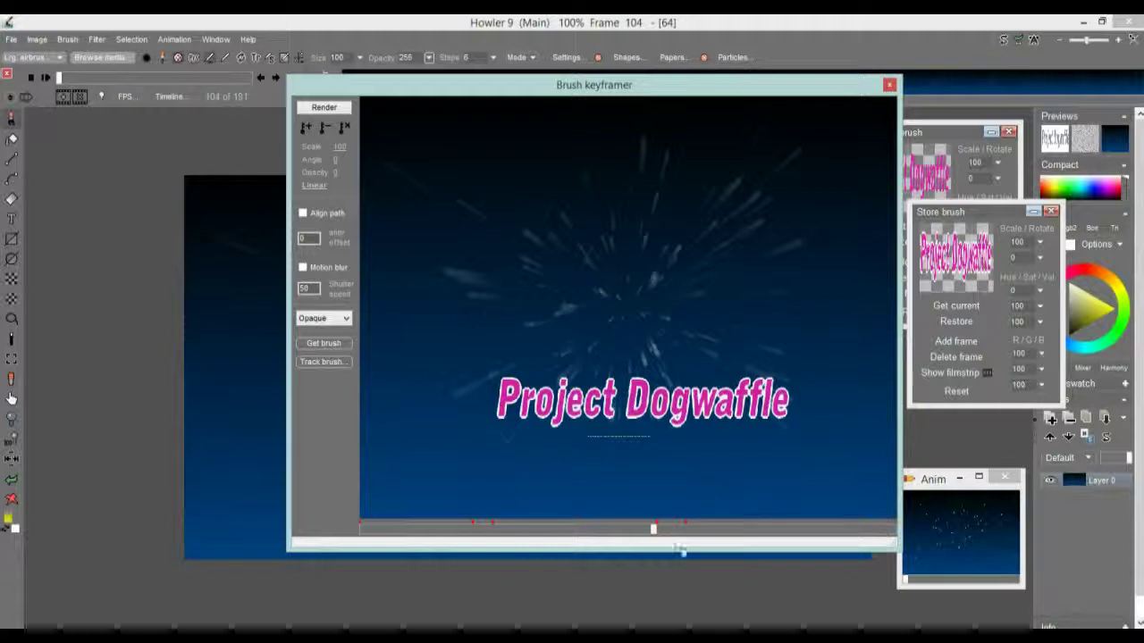
- Go back to frame 40 and reposition the keyframer window to uncover more of the canvas
mouse_move(653, 529)
left_mouse_down()
mouse_move(447, 536)
mouse_move(675, 529)
mouse_move(793, 551)
mouse_move(383, 529)
mouse_move(613, 524)
mouse_move(478, 526)
left_mouse_up()
mouse_move(575, 85)
left_mouse_down()
mouse_move(558, 59)
mouse_move(400, 120)
mouse_move(387, 44)
mouse_move(434, 480)
left_mouse_up()
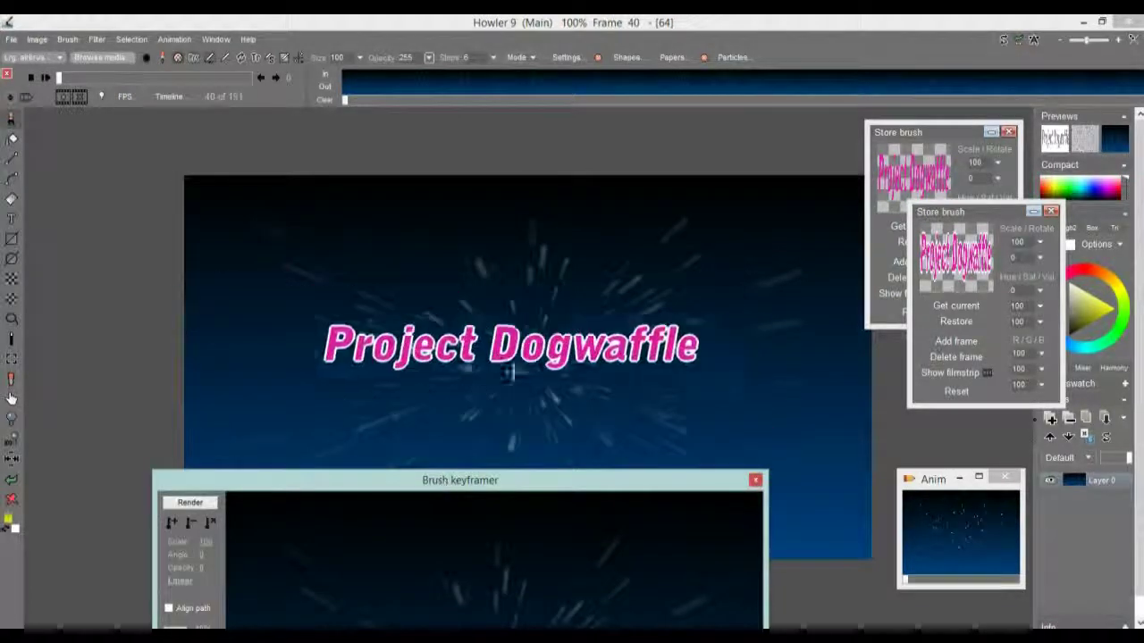
mouse_move(926, 579)
left_mouse_down()
mouse_move(980, 591)
mouse_move(916, 585)
left_mouse_up()
mouse_move(597, 483)
left_mouse_down()
mouse_move(498, 203)
mouse_move(519, 148)
left_mouse_up()
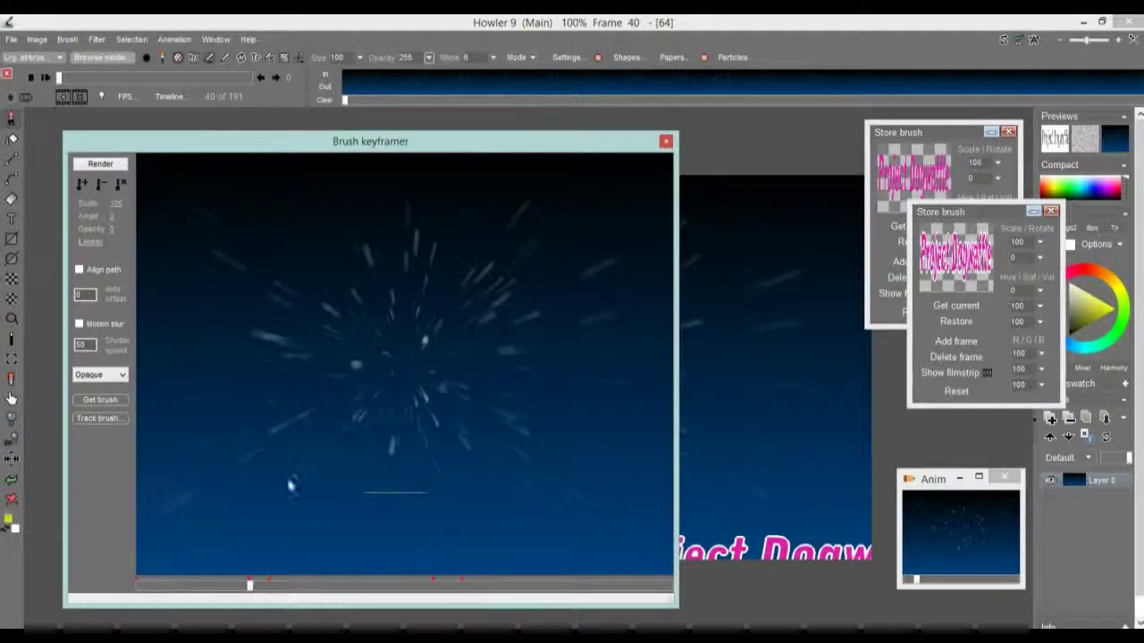
- Render the keyframed title into the animation and move the keyframer window clear of the canvas
left_click_drag(281, 585, 449, 586)
left_click(100, 164)
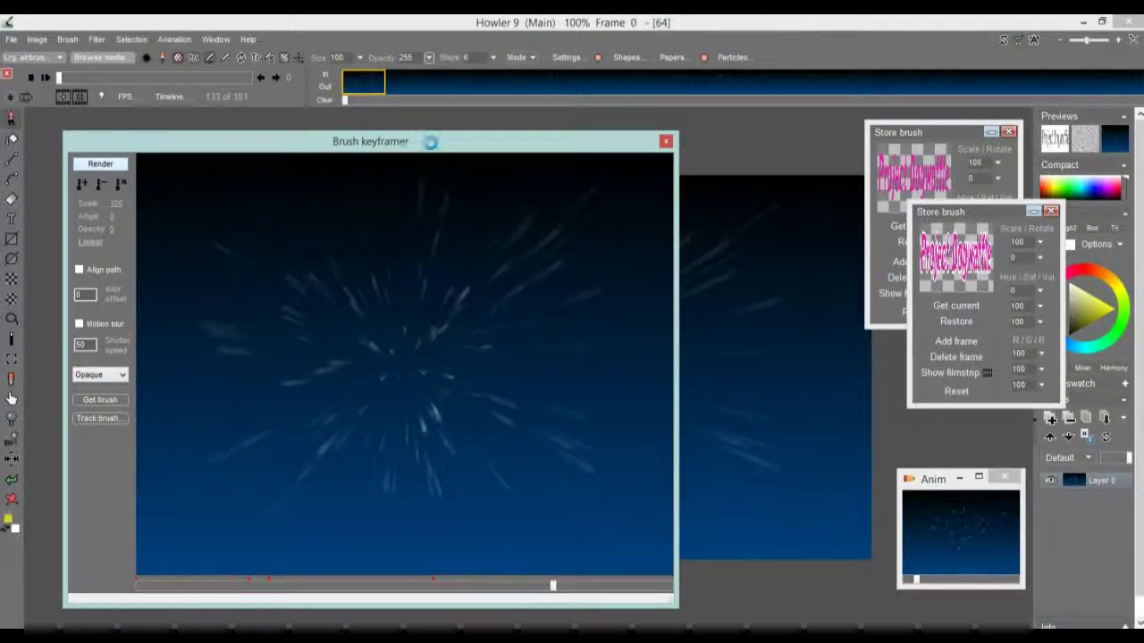
left_click_drag(434, 149, 462, 587)
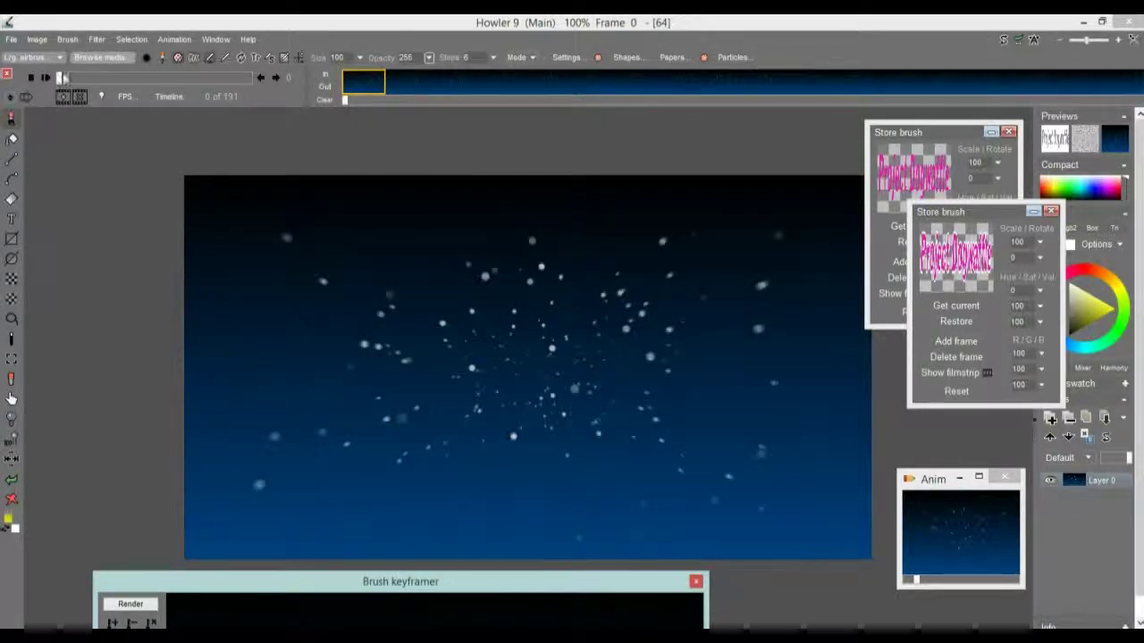
- Play back the rendered title animation and scrub to frame 69
left_click(48, 79)
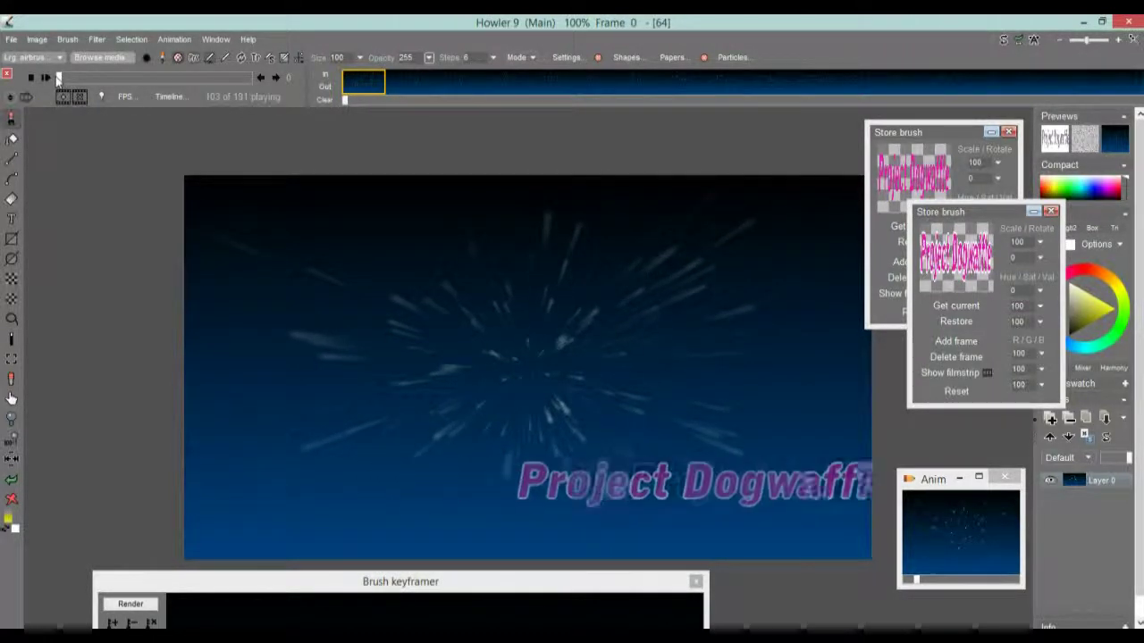
left_click_drag(77, 81, 130, 93)
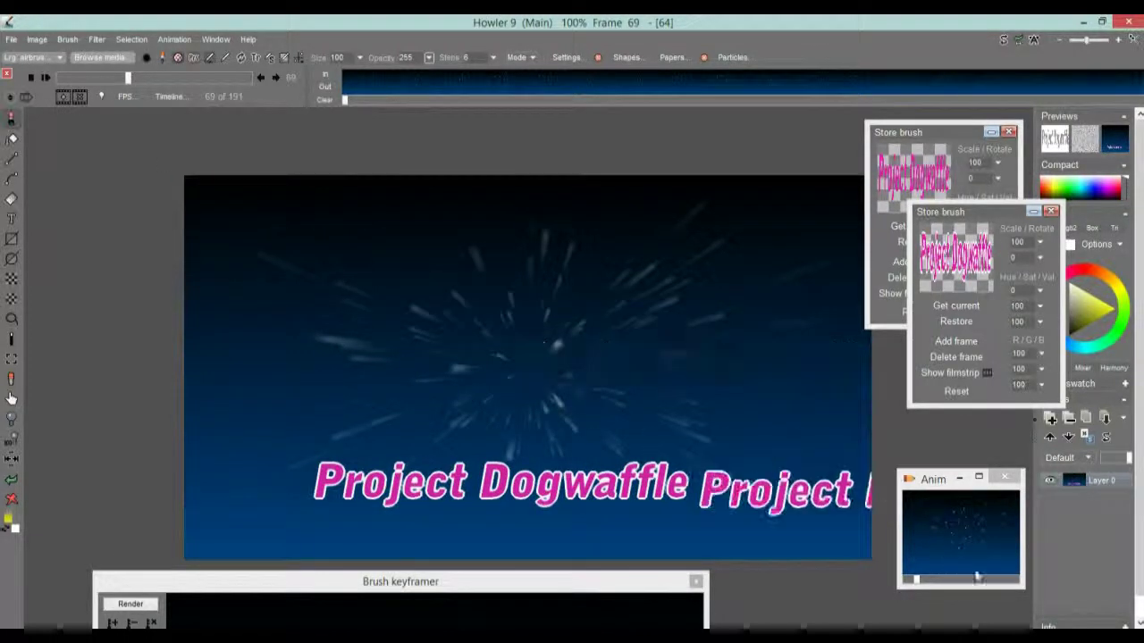
- Switch back to the stored particle animation without the rendered title and bring the brush keyframer into view over the canvas
left_click(968, 532)
left_click(617, 373)
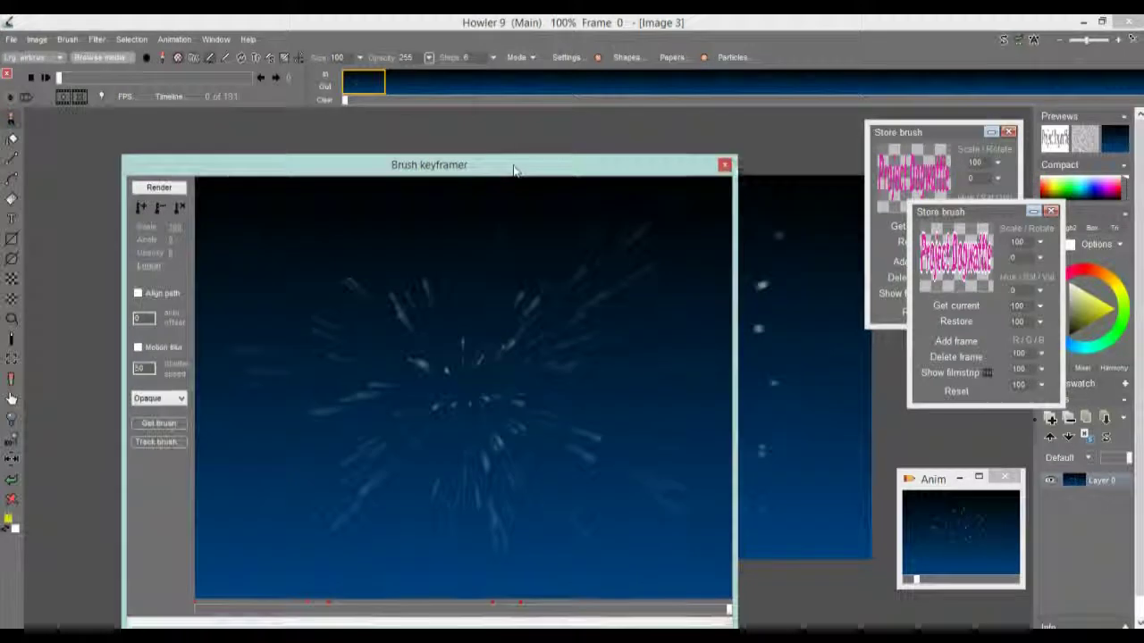
- Enable motion blur for the keyframed title and set the shutter speed to 99, previewing the blur at frames 45 and 104
mouse_move(330, 597)
left_mouse_down()
mouse_move(256, 600)
mouse_move(498, 599)
mouse_move(577, 617)
mouse_move(315, 616)
left_mouse_up()
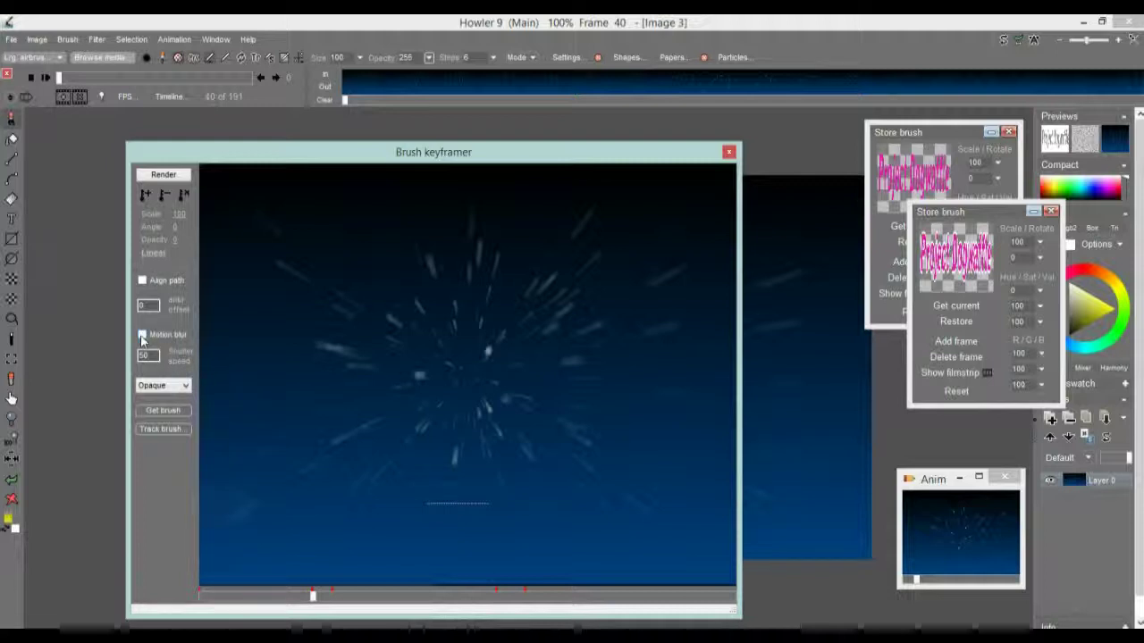
left_click_drag(312, 597, 328, 600)
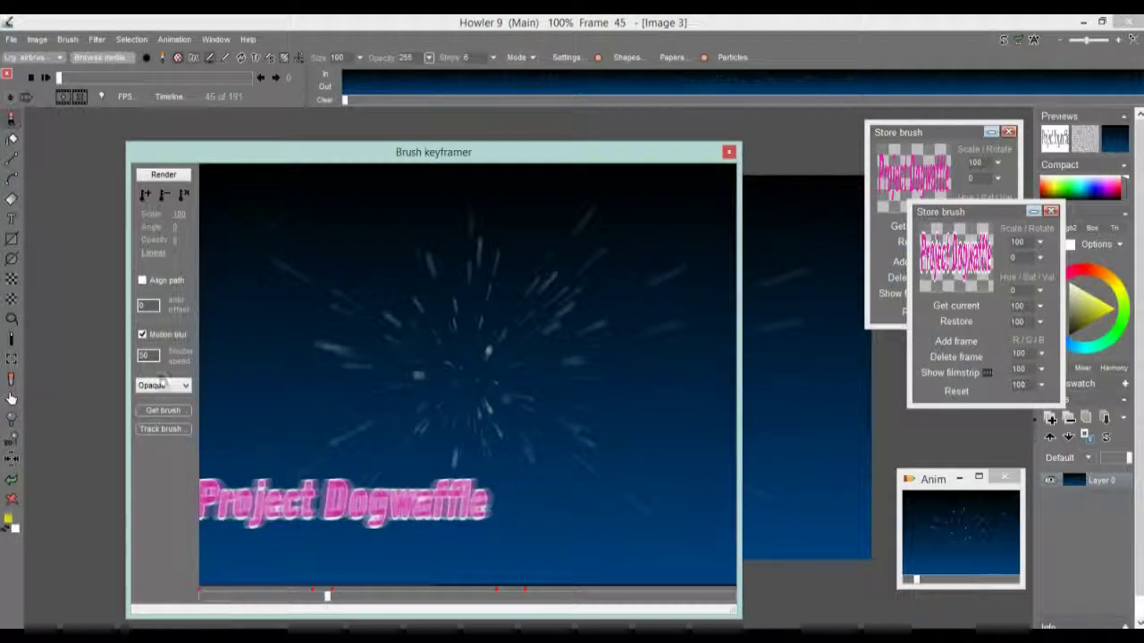
double_click(148, 355)
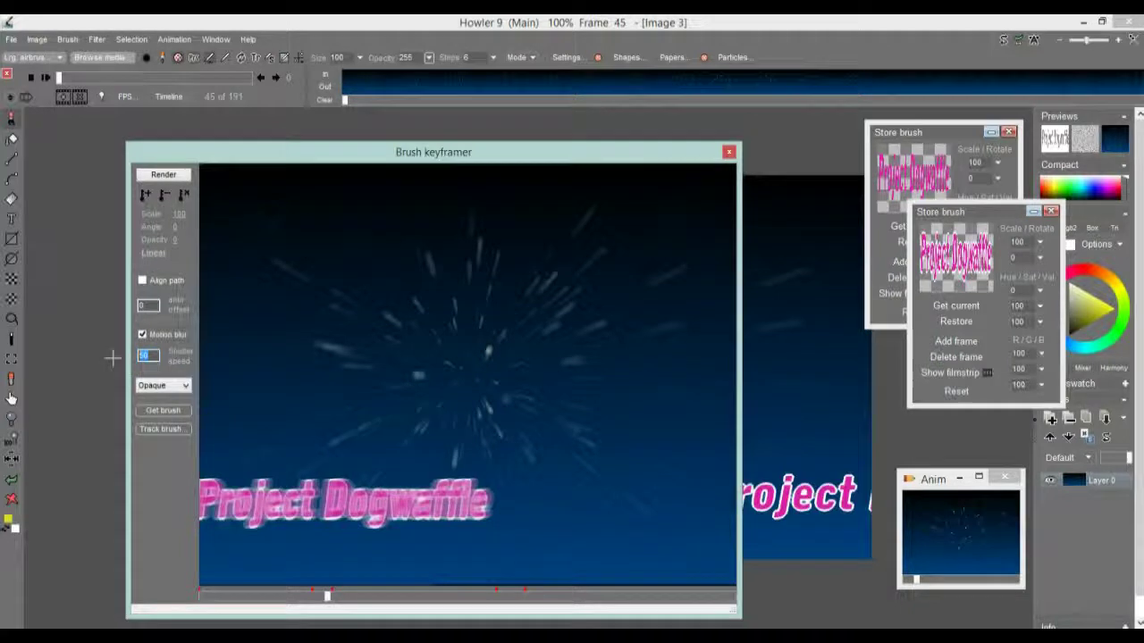
type("7")
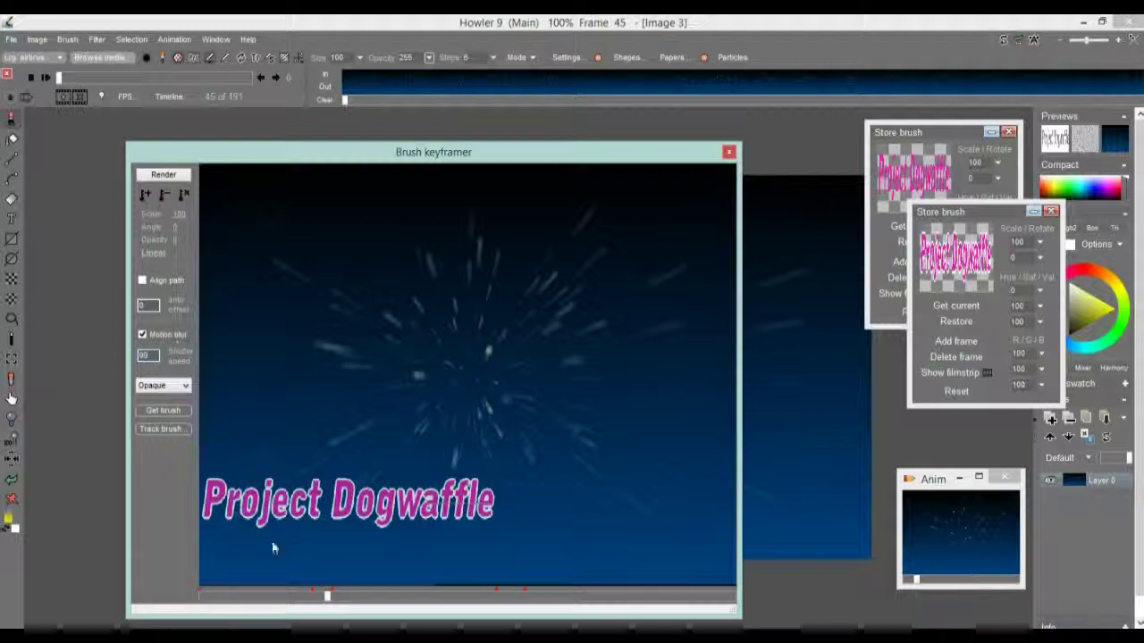
left_click_drag(325, 602, 494, 611)
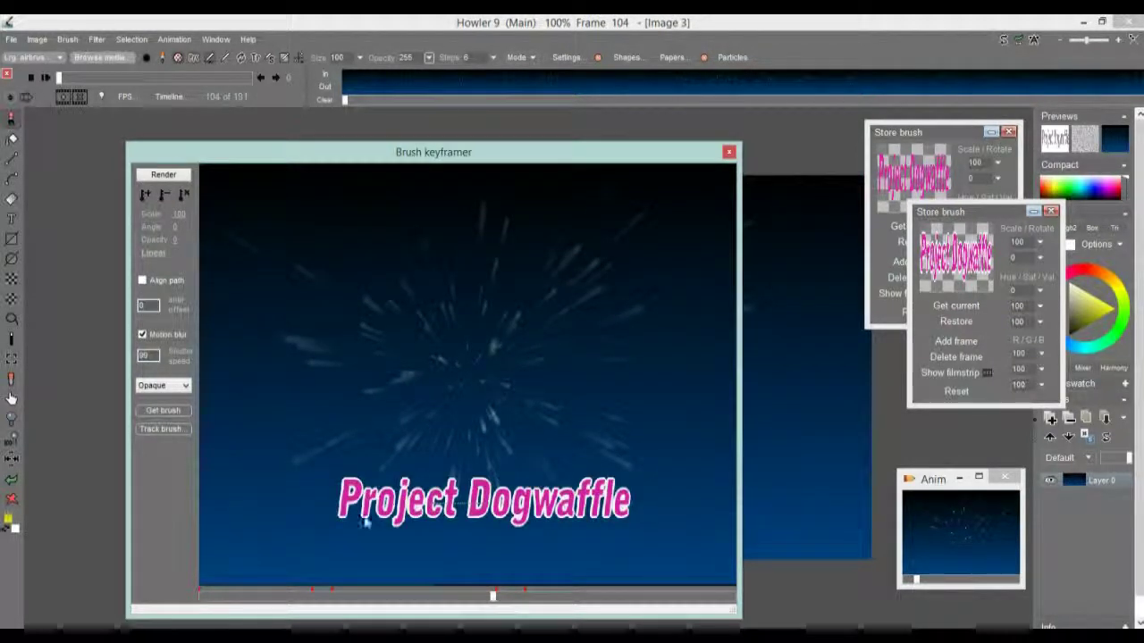
- Render the motion-blurred title into the particle animation and close the brush keyframer
left_click(162, 176)
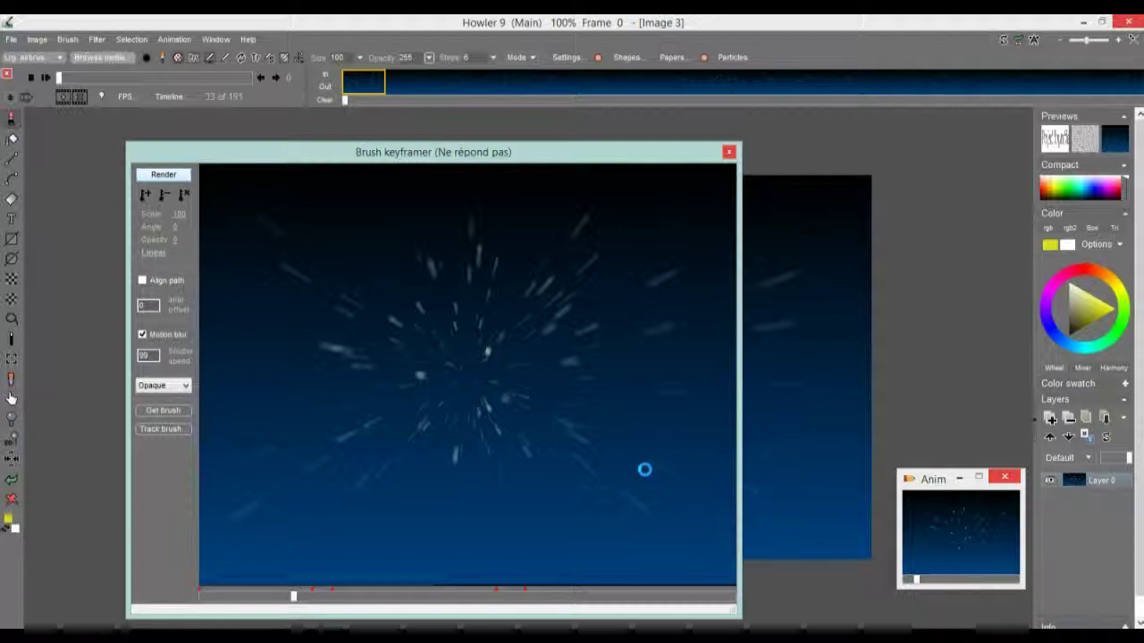
left_click(729, 153)
- Return to frame 0, check the playback frame rate setting, and play back the rendered animation
mouse_move(67, 80)
left_mouse_down()
mouse_move(177, 81)
mouse_move(54, 82)
left_mouse_up()
left_click(125, 97)
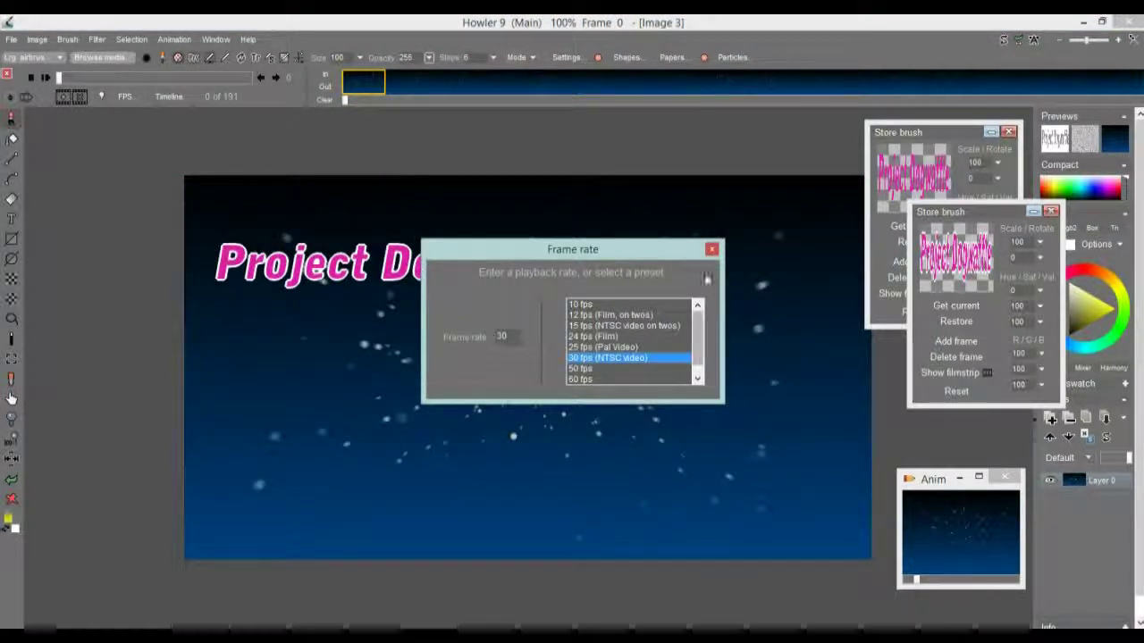
left_click(712, 249)
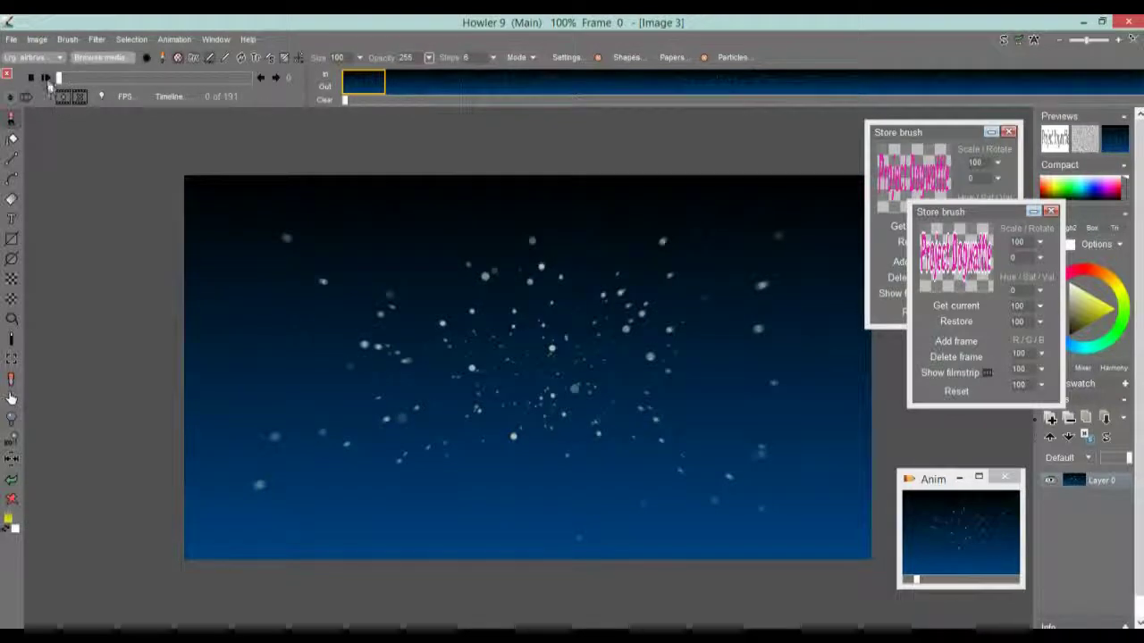
left_click(47, 79)
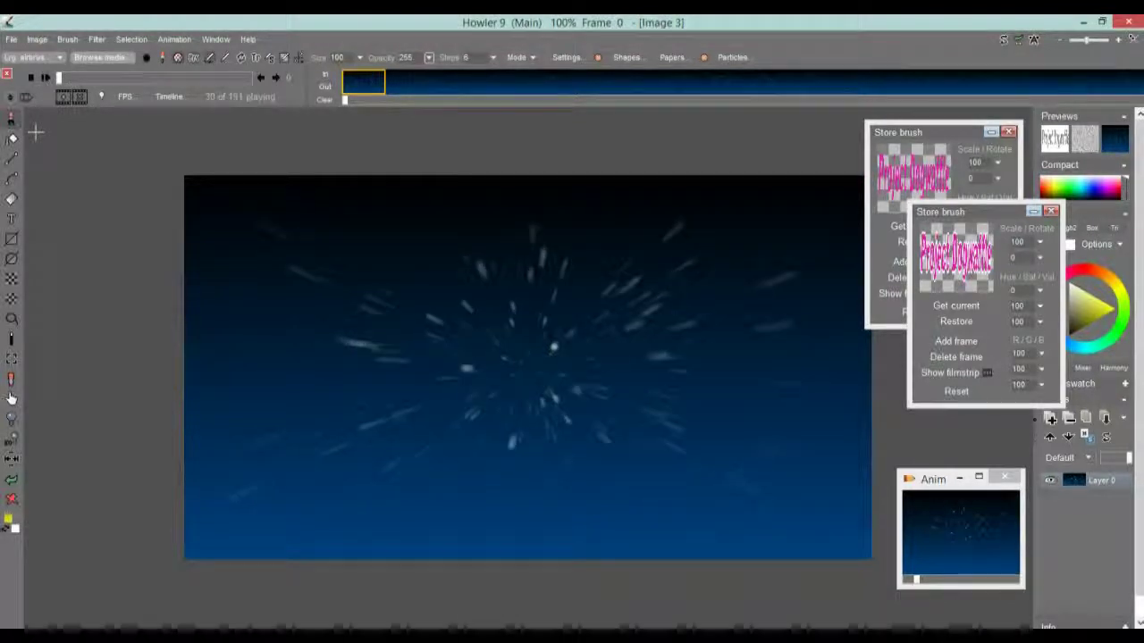